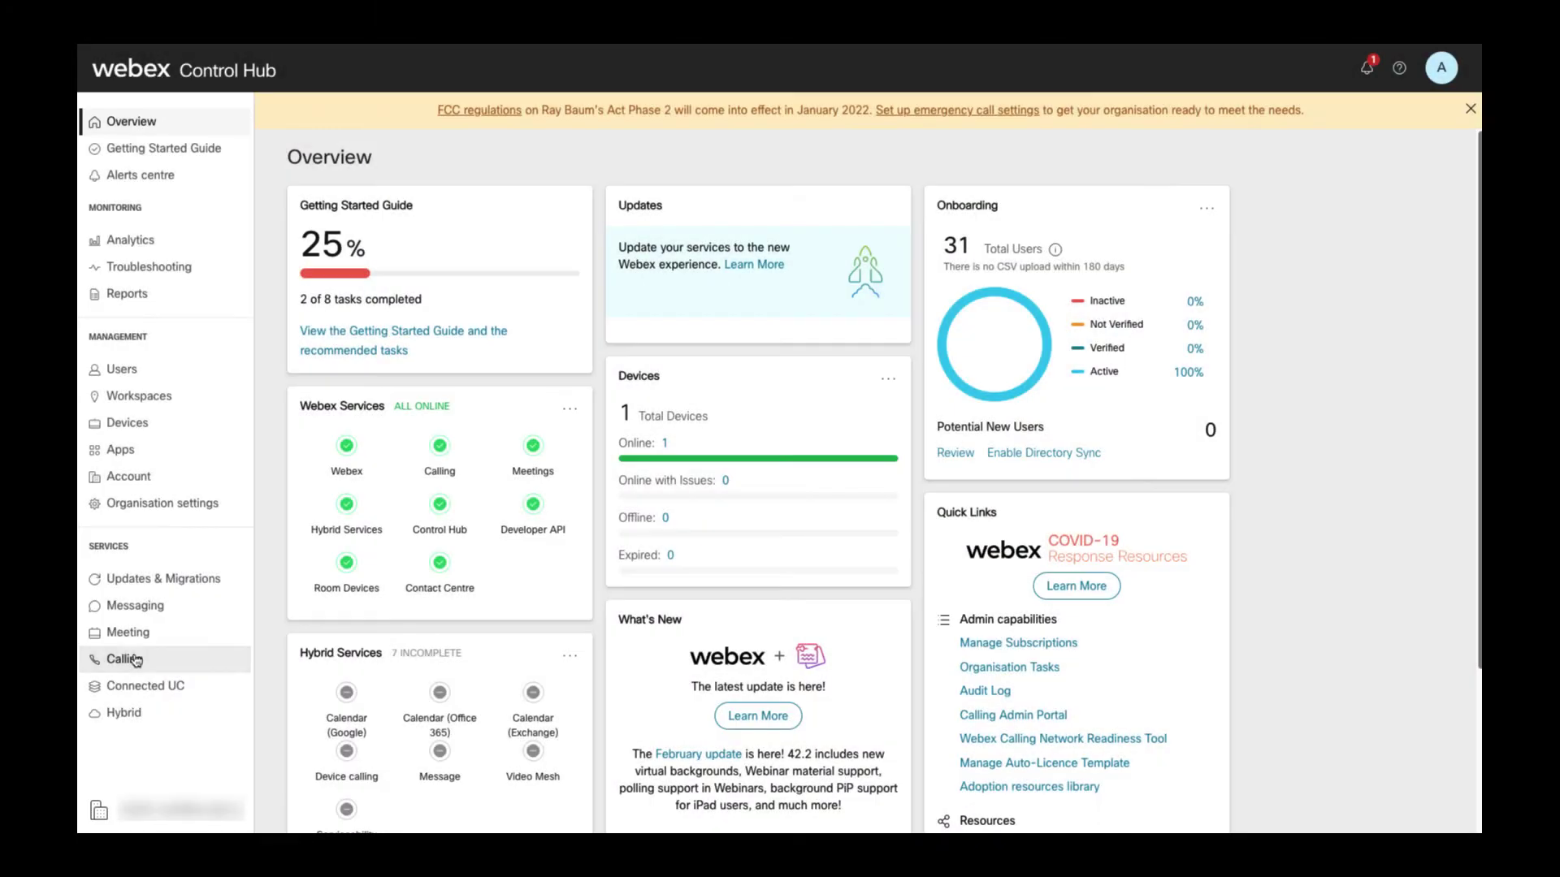
# Step: Show the Calling Call Routing trunk list with the Frisco and SJC trunks
pyautogui.click(135, 658)
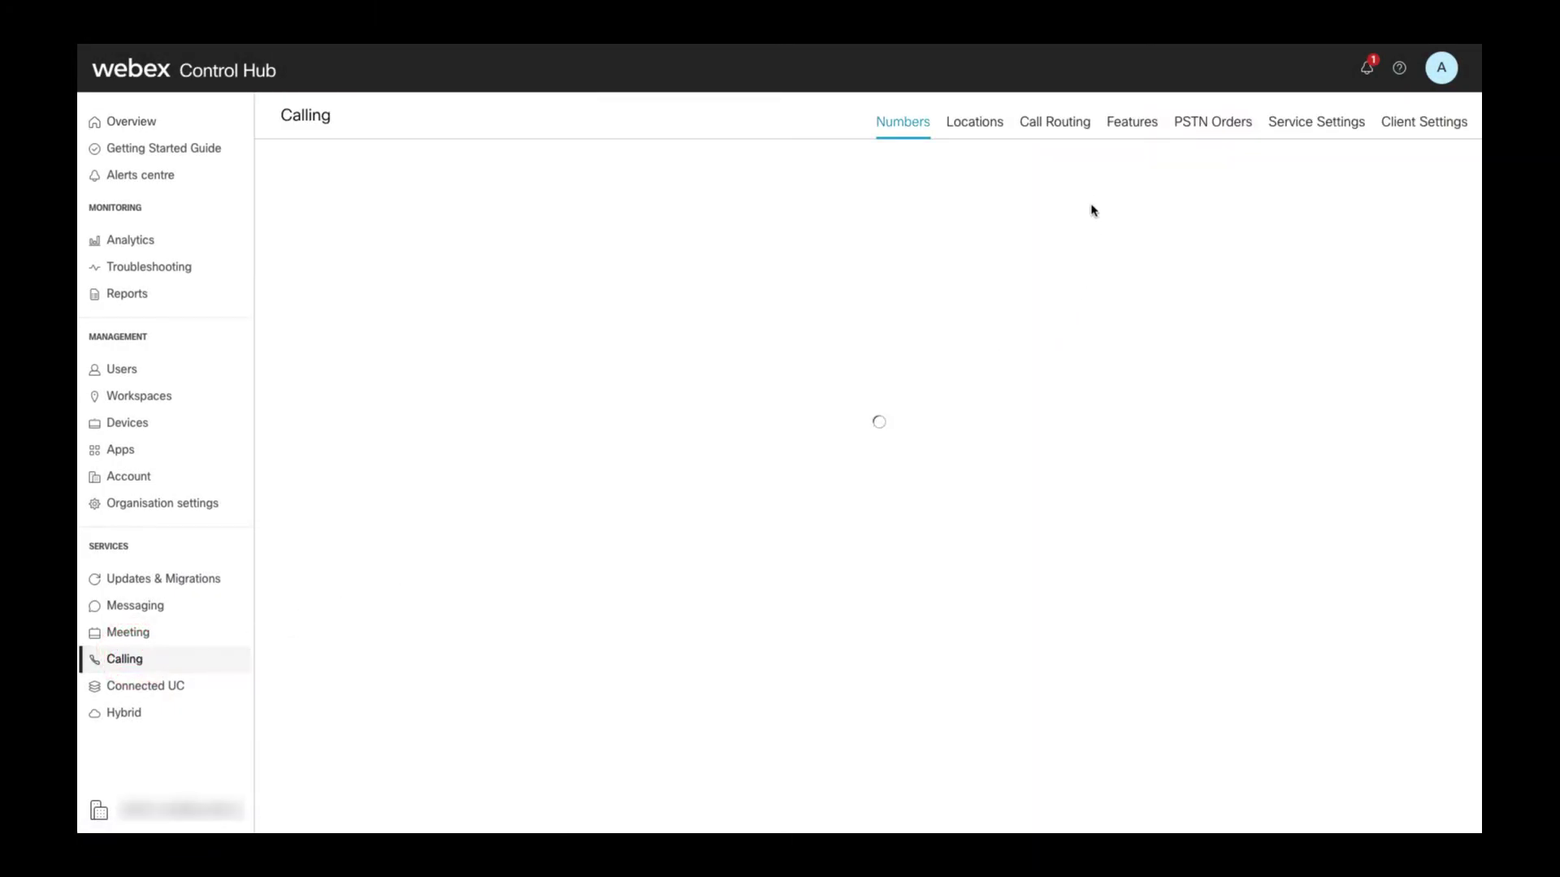
pyautogui.click(1071, 124)
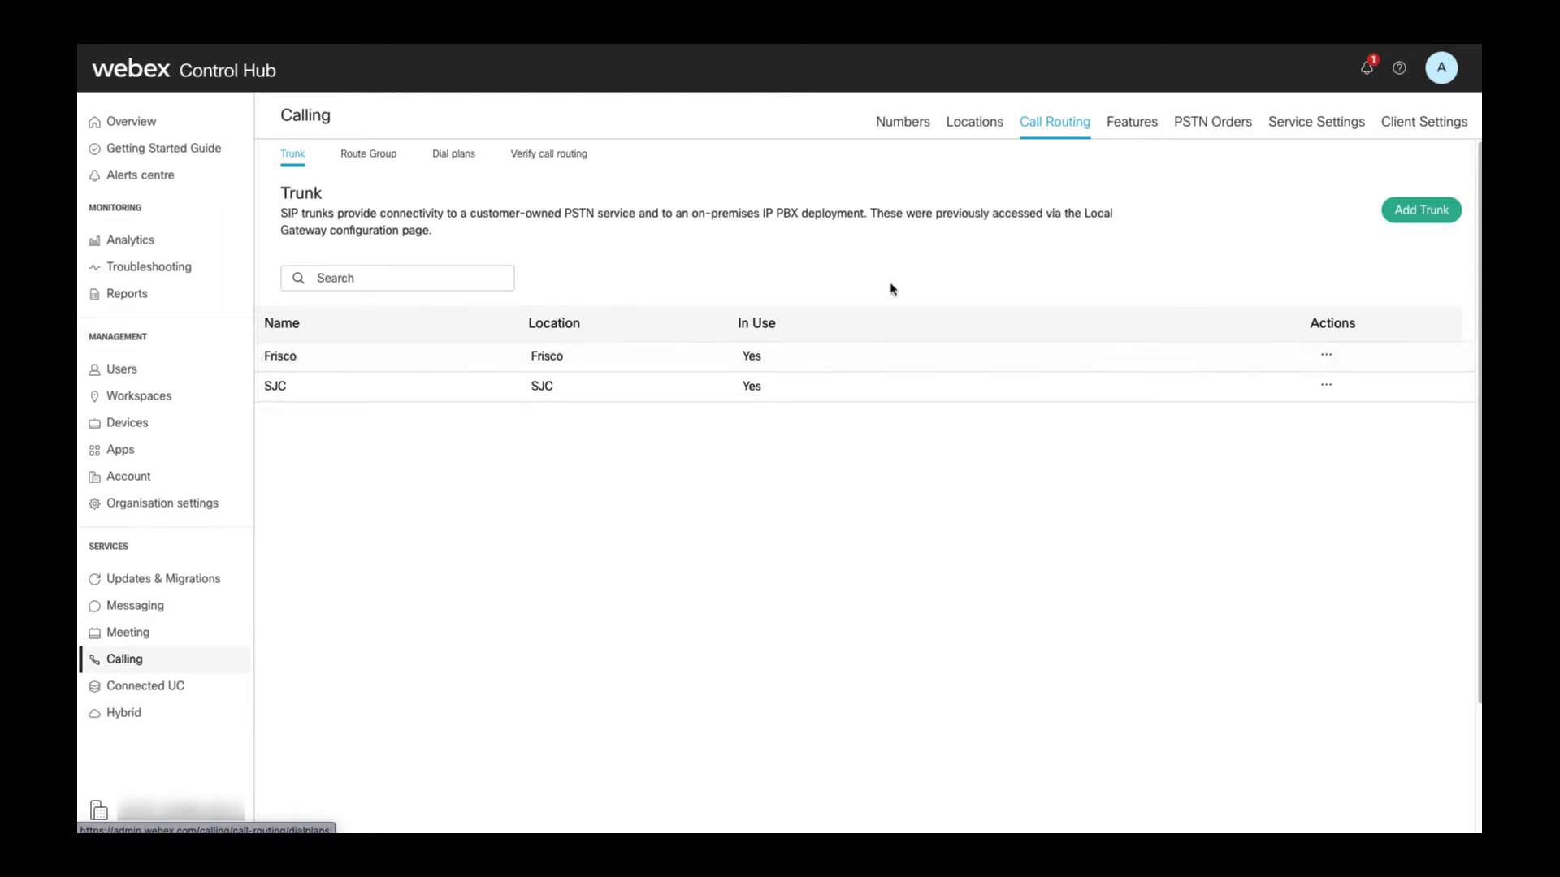
# Step: Add a trunk named 'Hartford Primary' at the Hartford location and save it
pyautogui.click(1446, 214)
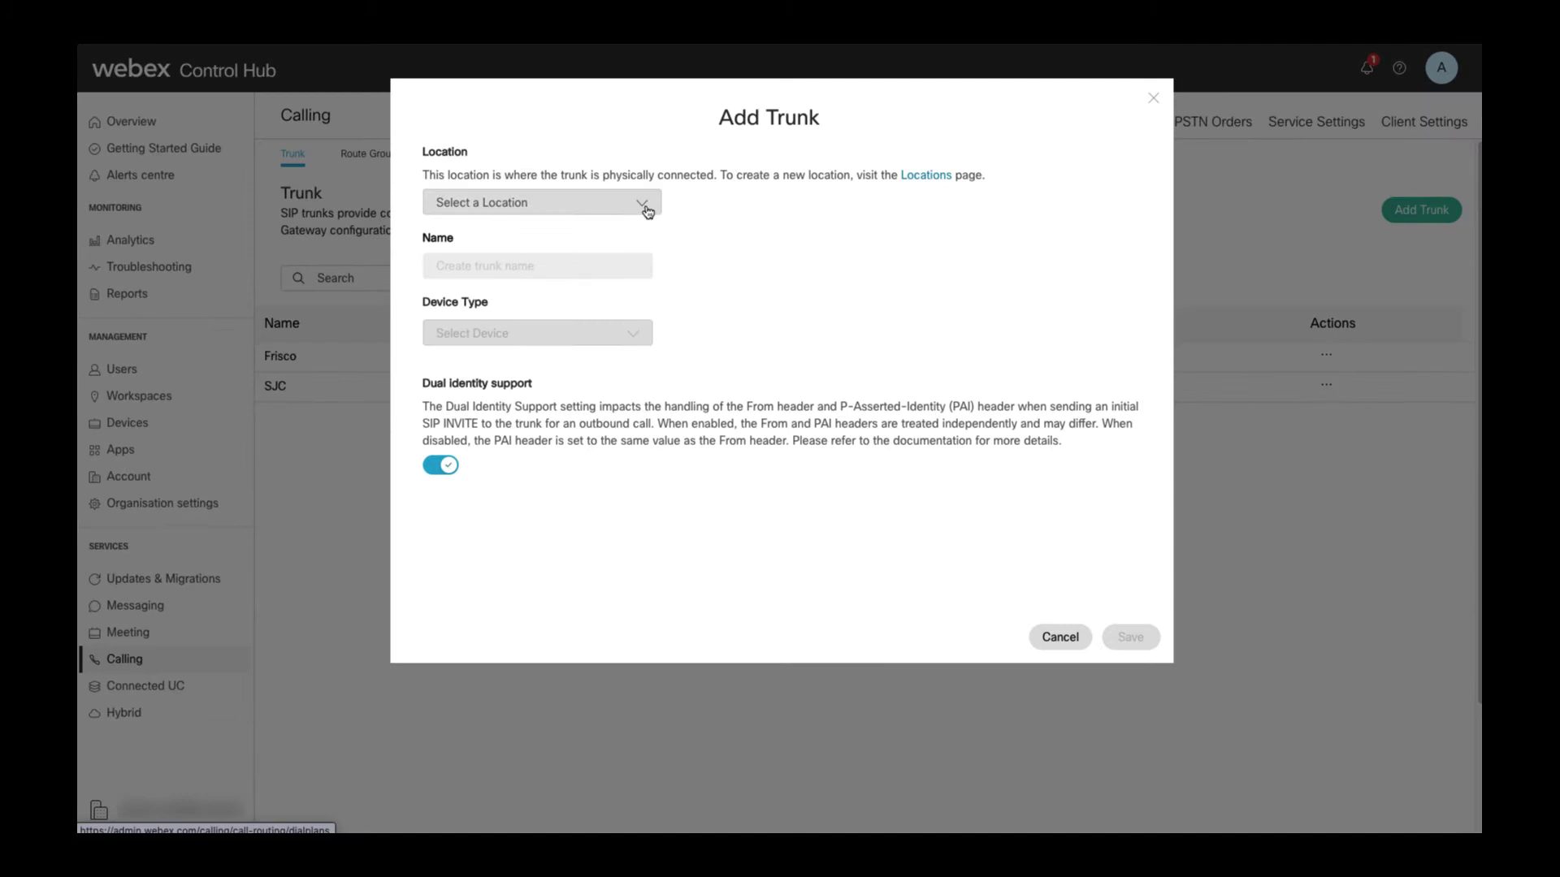
pyautogui.click(643, 207)
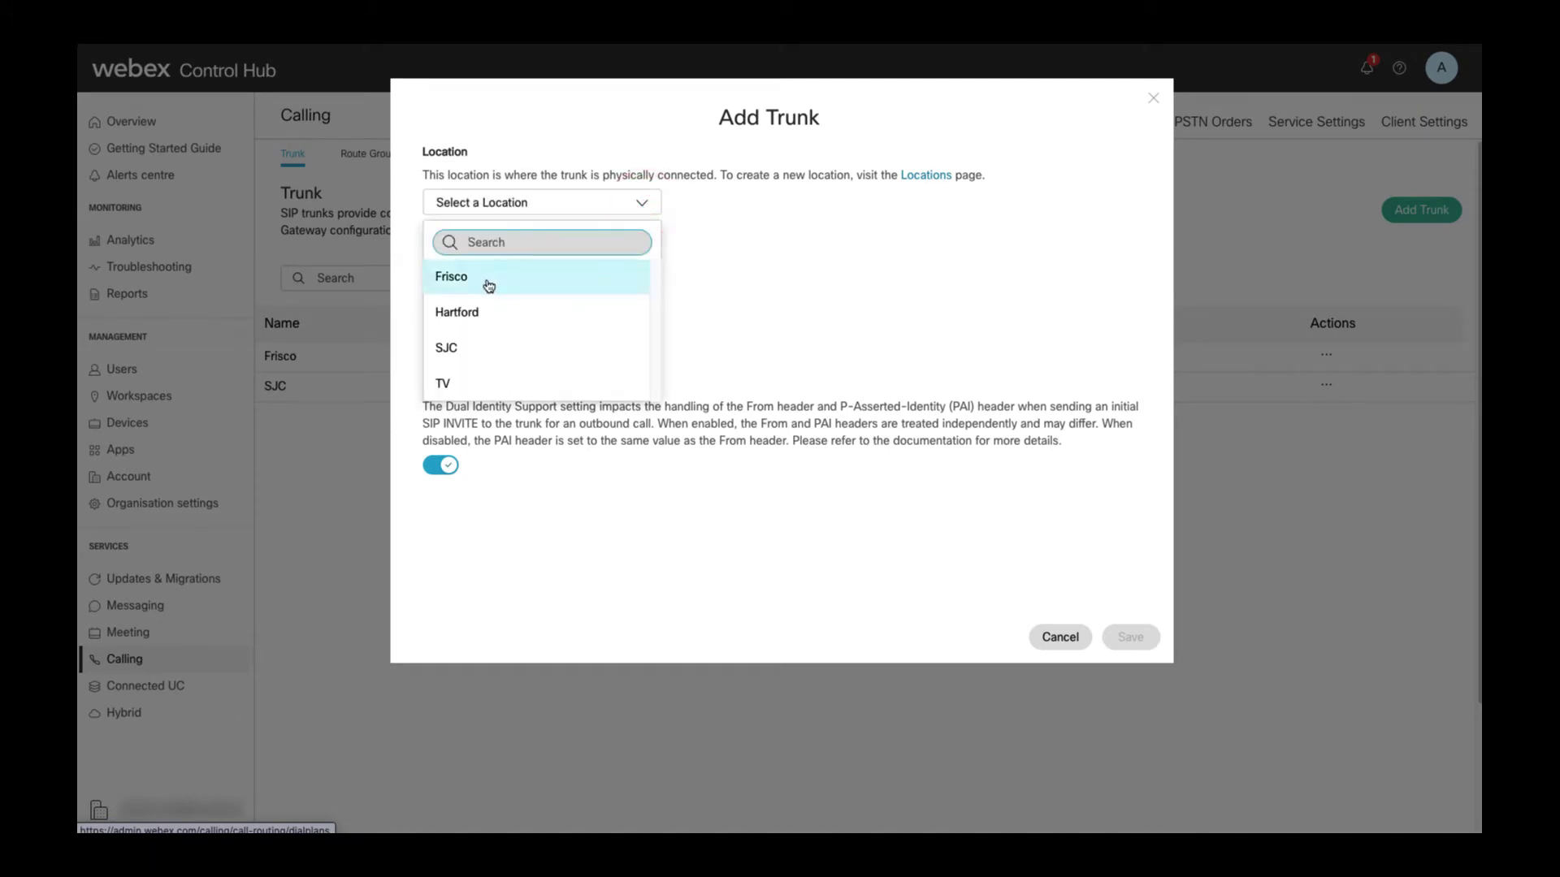
pyautogui.click(468, 312)
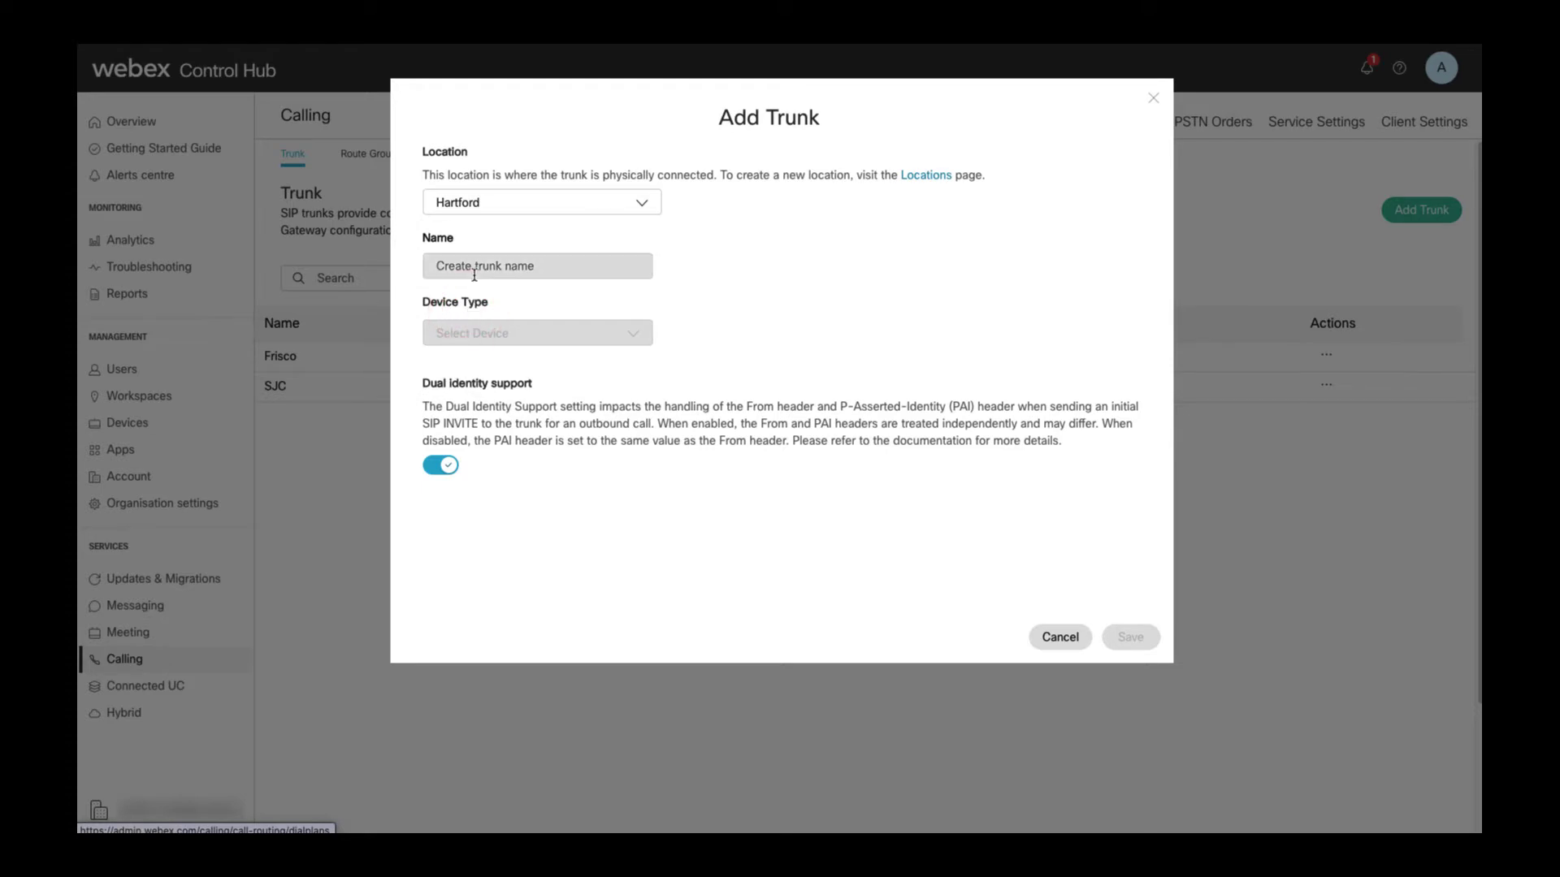
pyautogui.click(471, 265)
pyautogui.write('Hart')
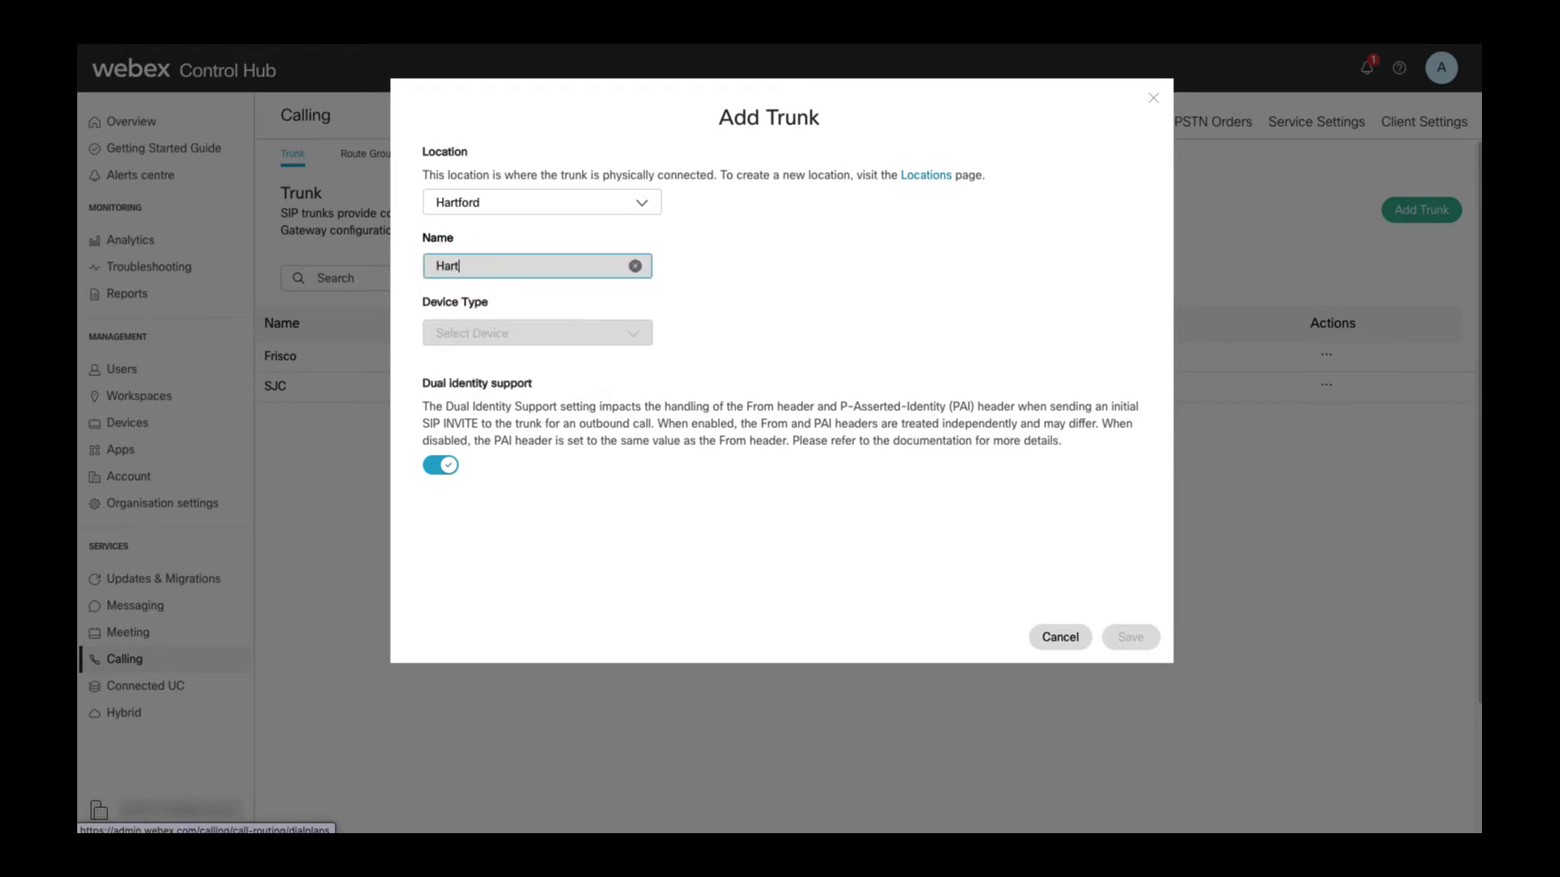
pyautogui.write('ford Primary')
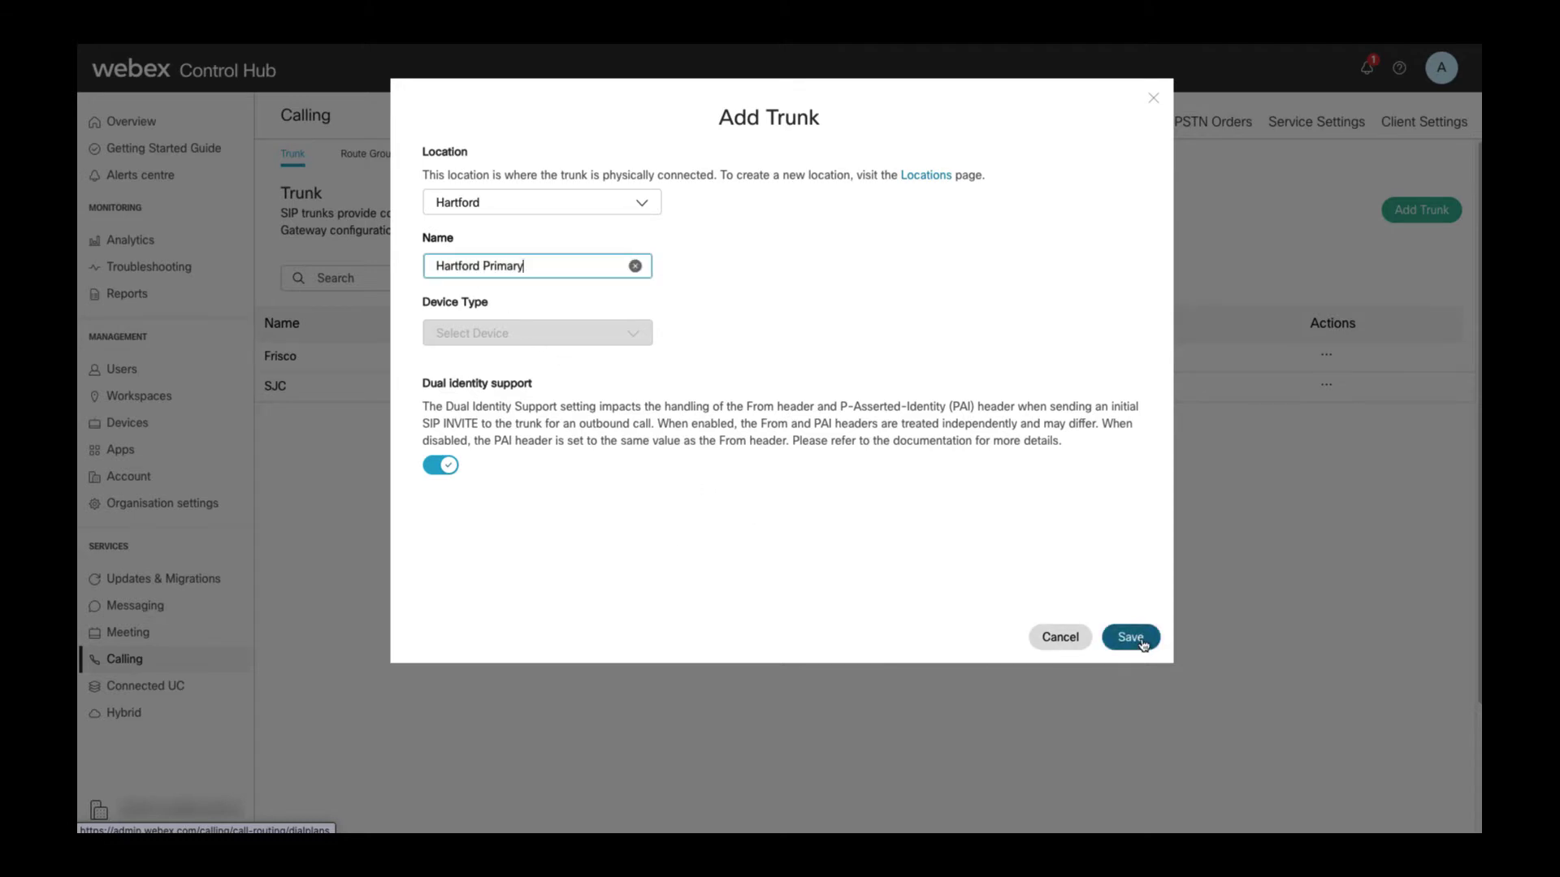
pyautogui.click(1142, 642)
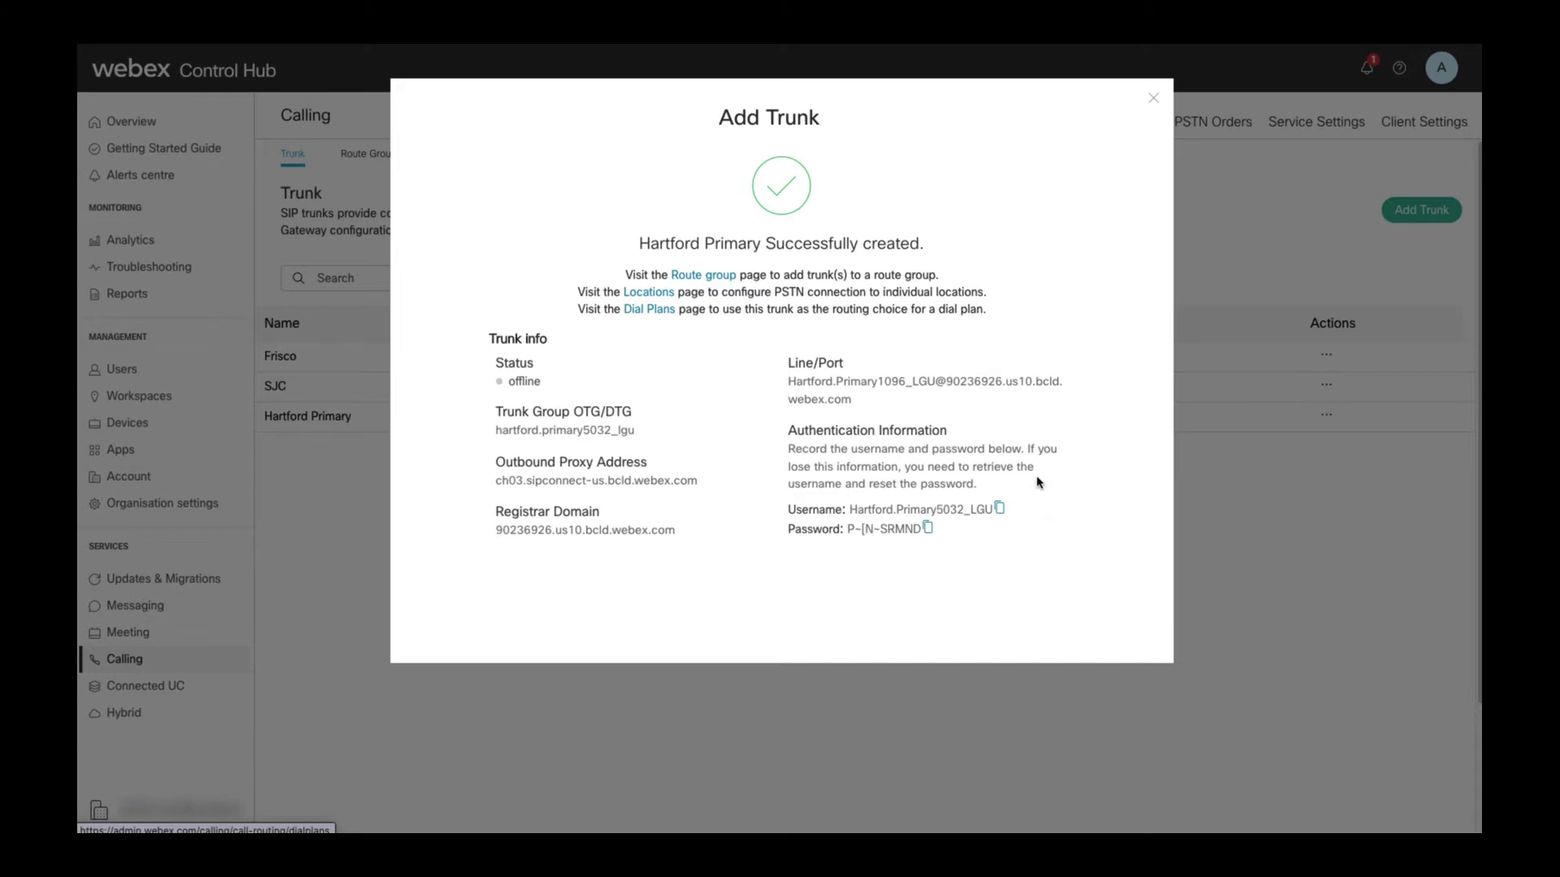
# Step: Copy Hartford Primary's username and password, then dismiss the trunk-created confirmation
pyautogui.click(1000, 510)
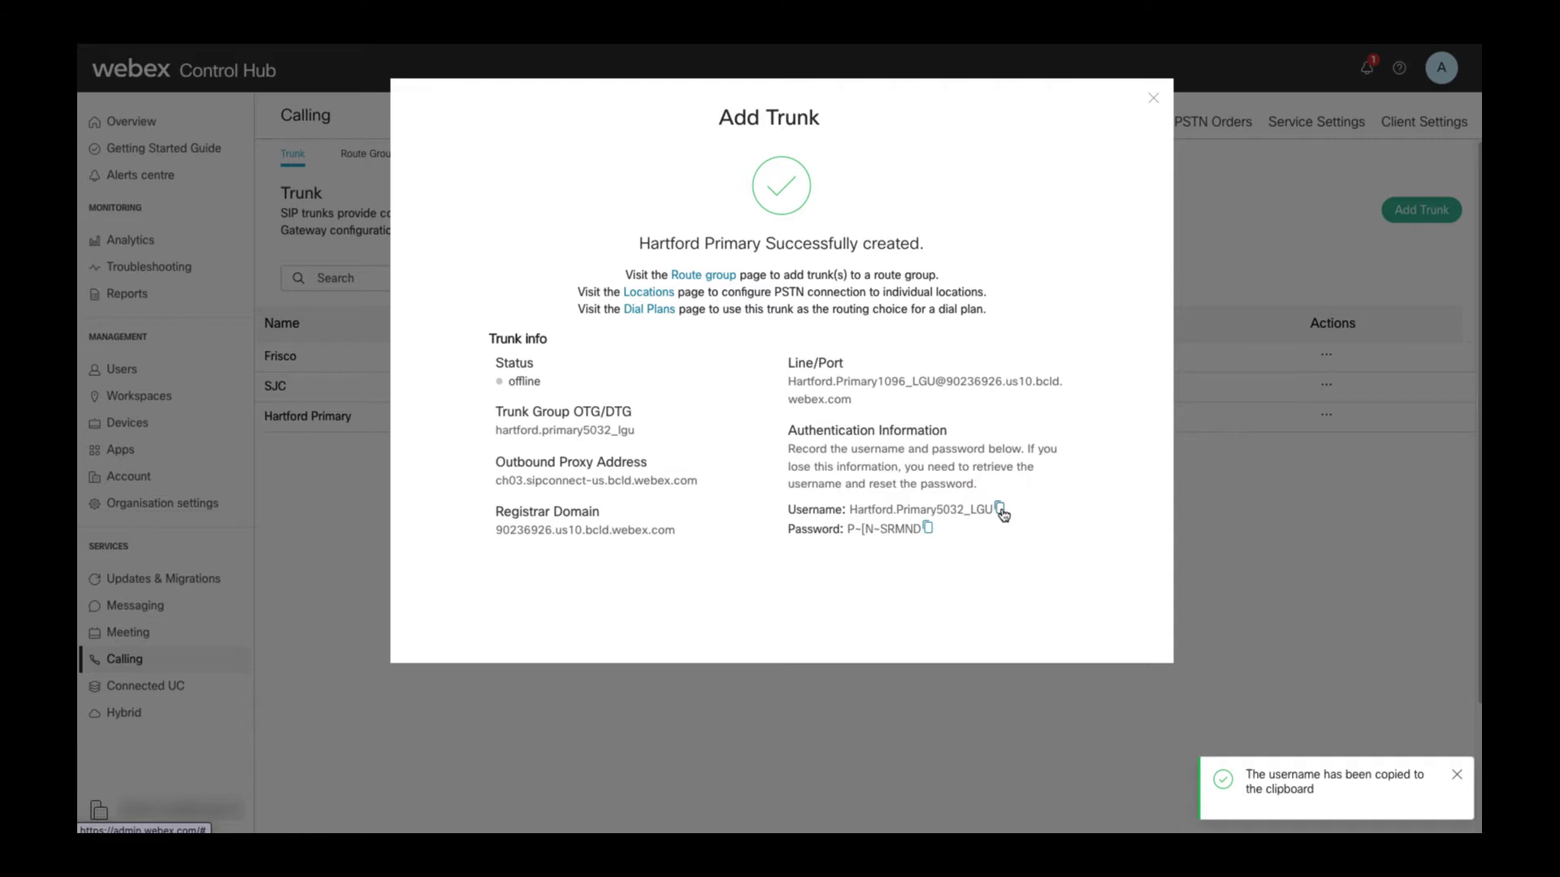
pyautogui.click(927, 530)
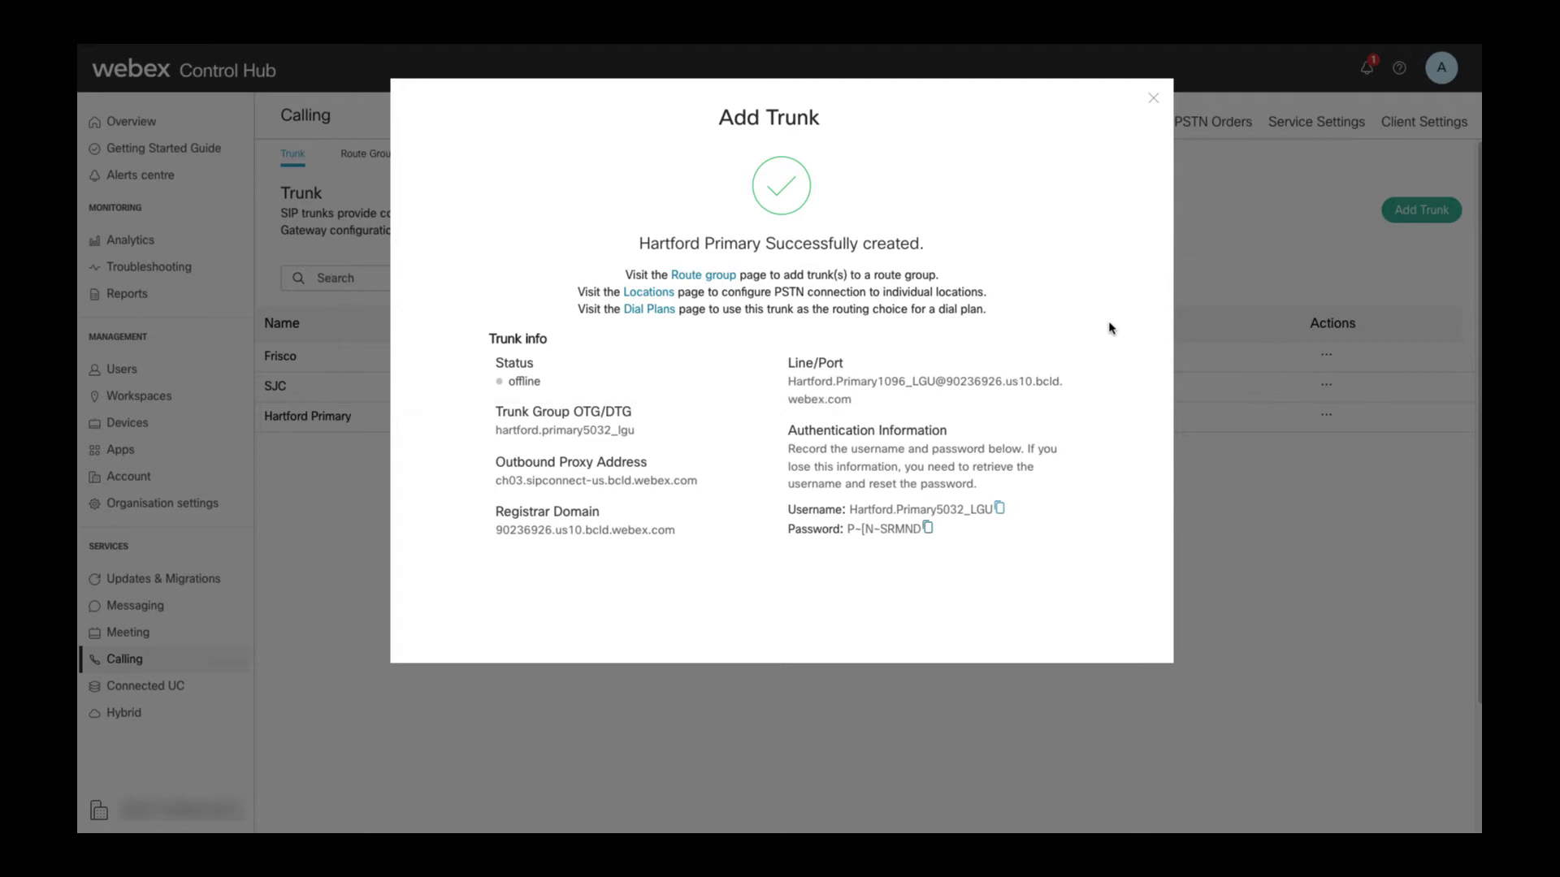
pyautogui.click(1153, 99)
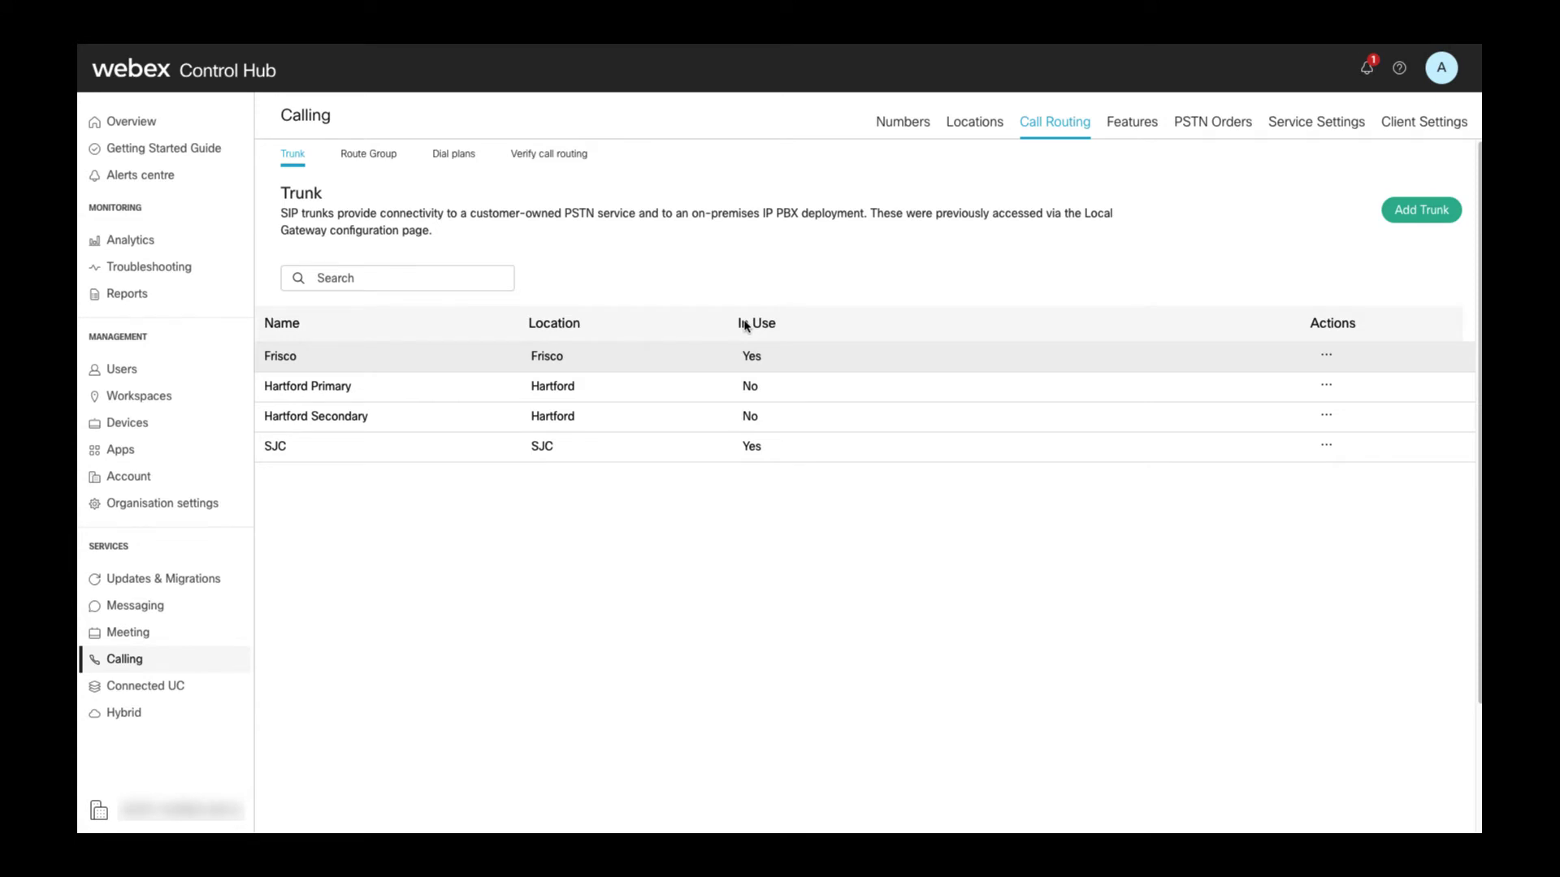
# Step: Start a new route group and name it 'PSTN Hartford'
pyautogui.click(376, 157)
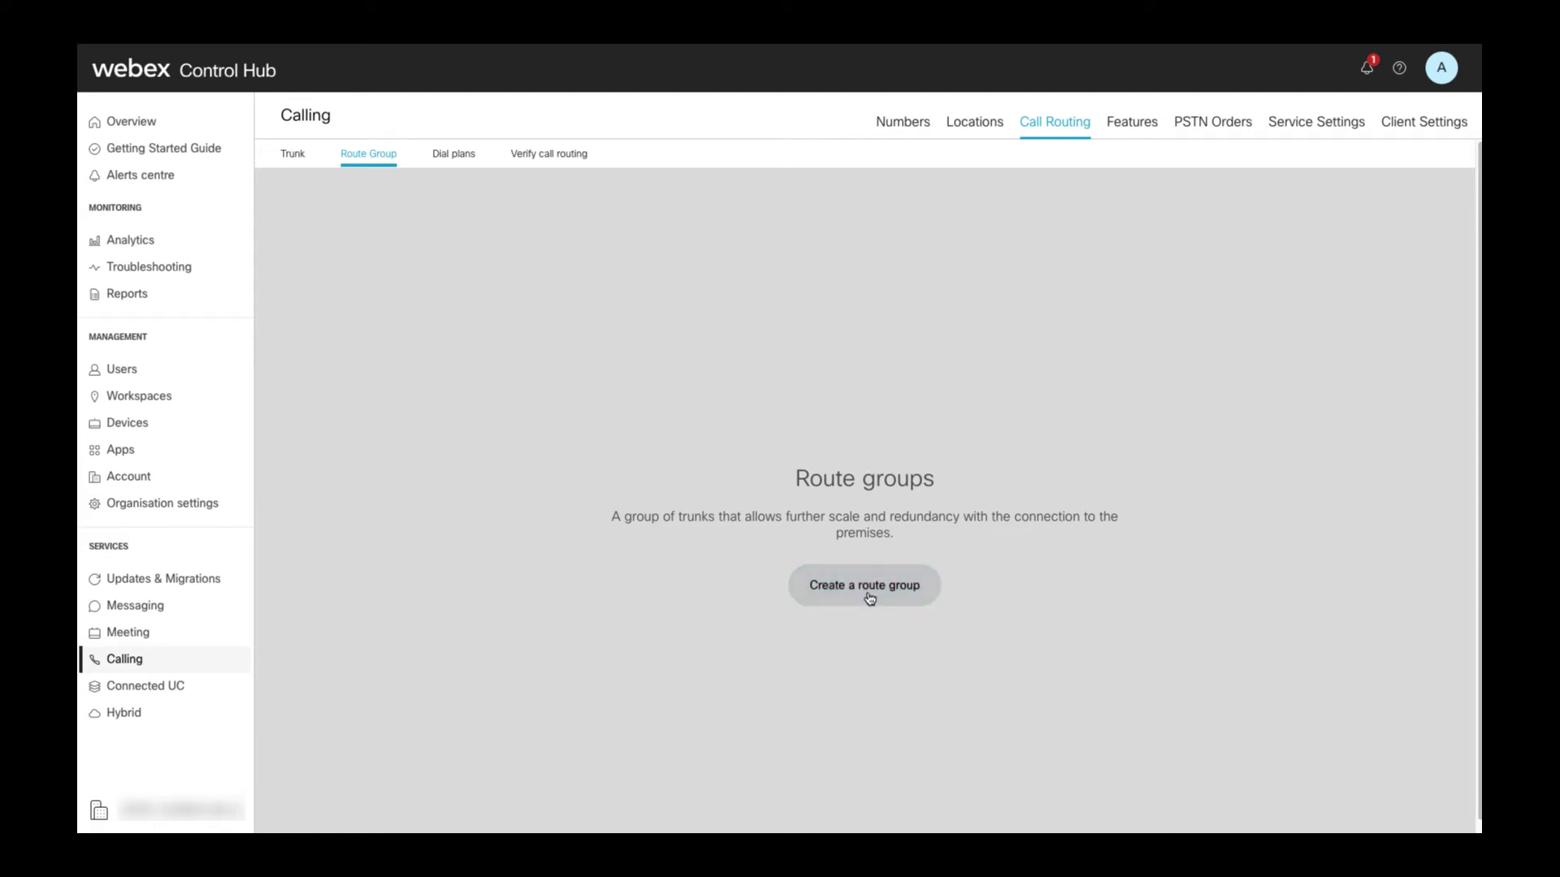
pyautogui.click(869, 590)
pyautogui.click(503, 211)
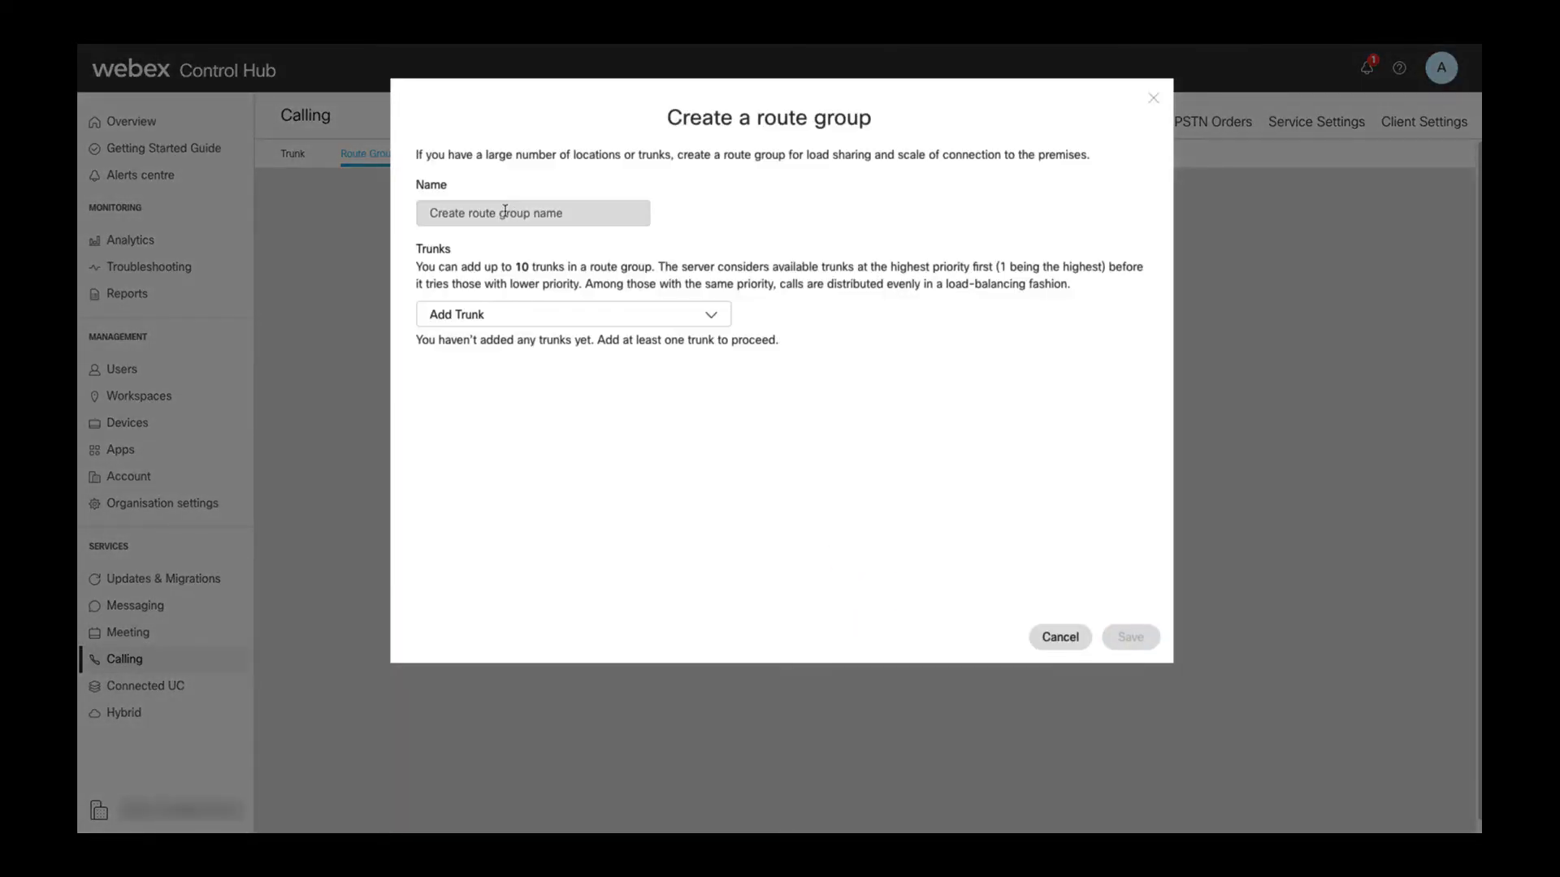
pyautogui.write('PSTN Ja')
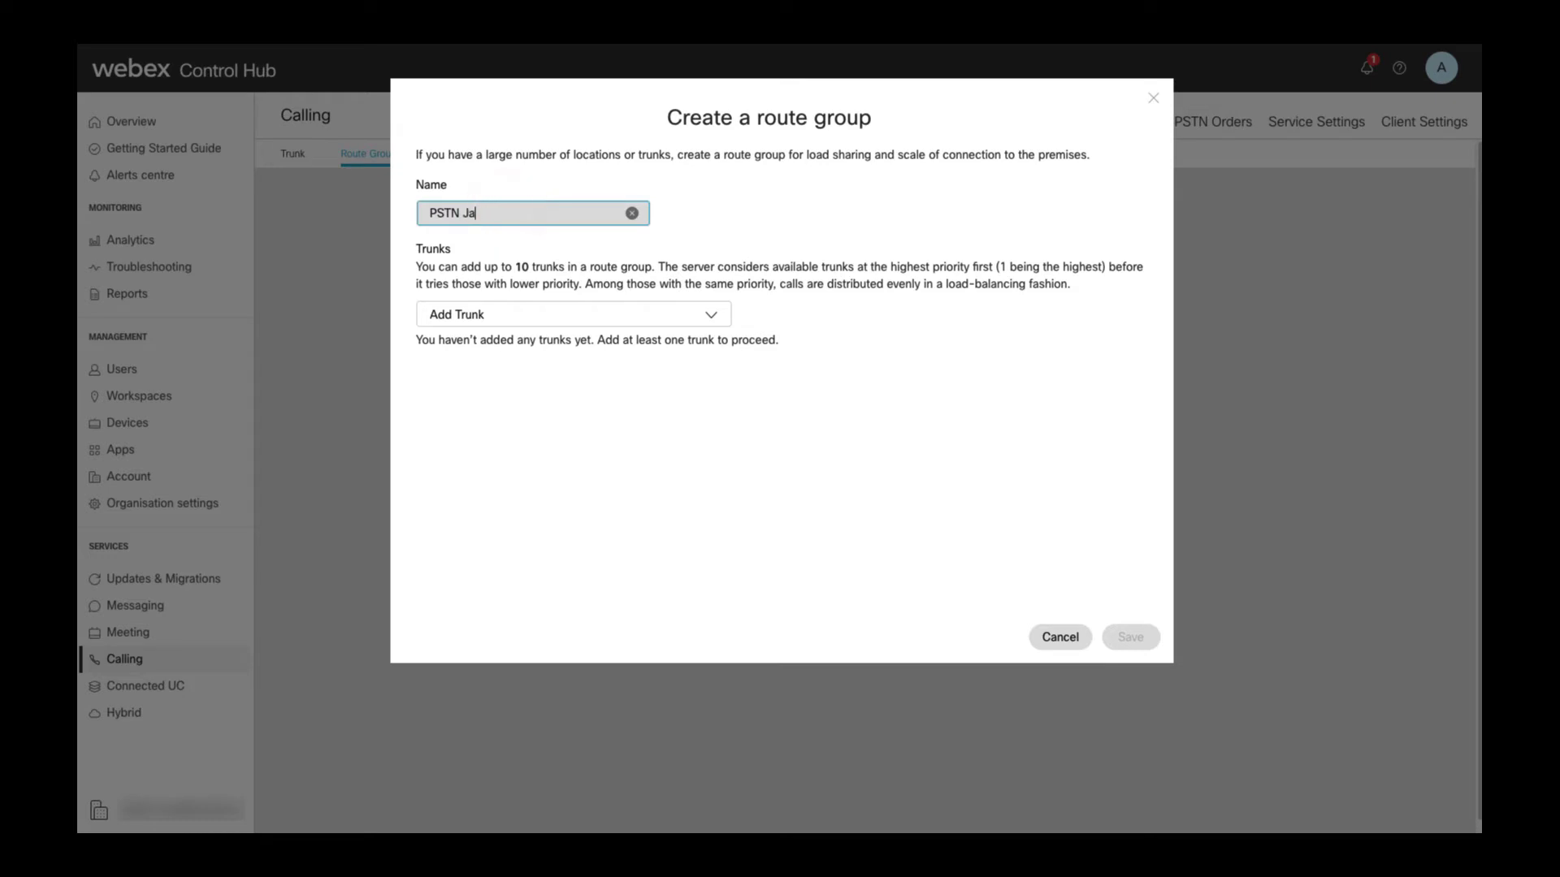
pyautogui.press('BackSpace')
pyautogui.press('BackSpace')
# Step: Add Hartford Primary and Hartford Secondary, then add Frisco at priority 2
pyautogui.click(502, 314)
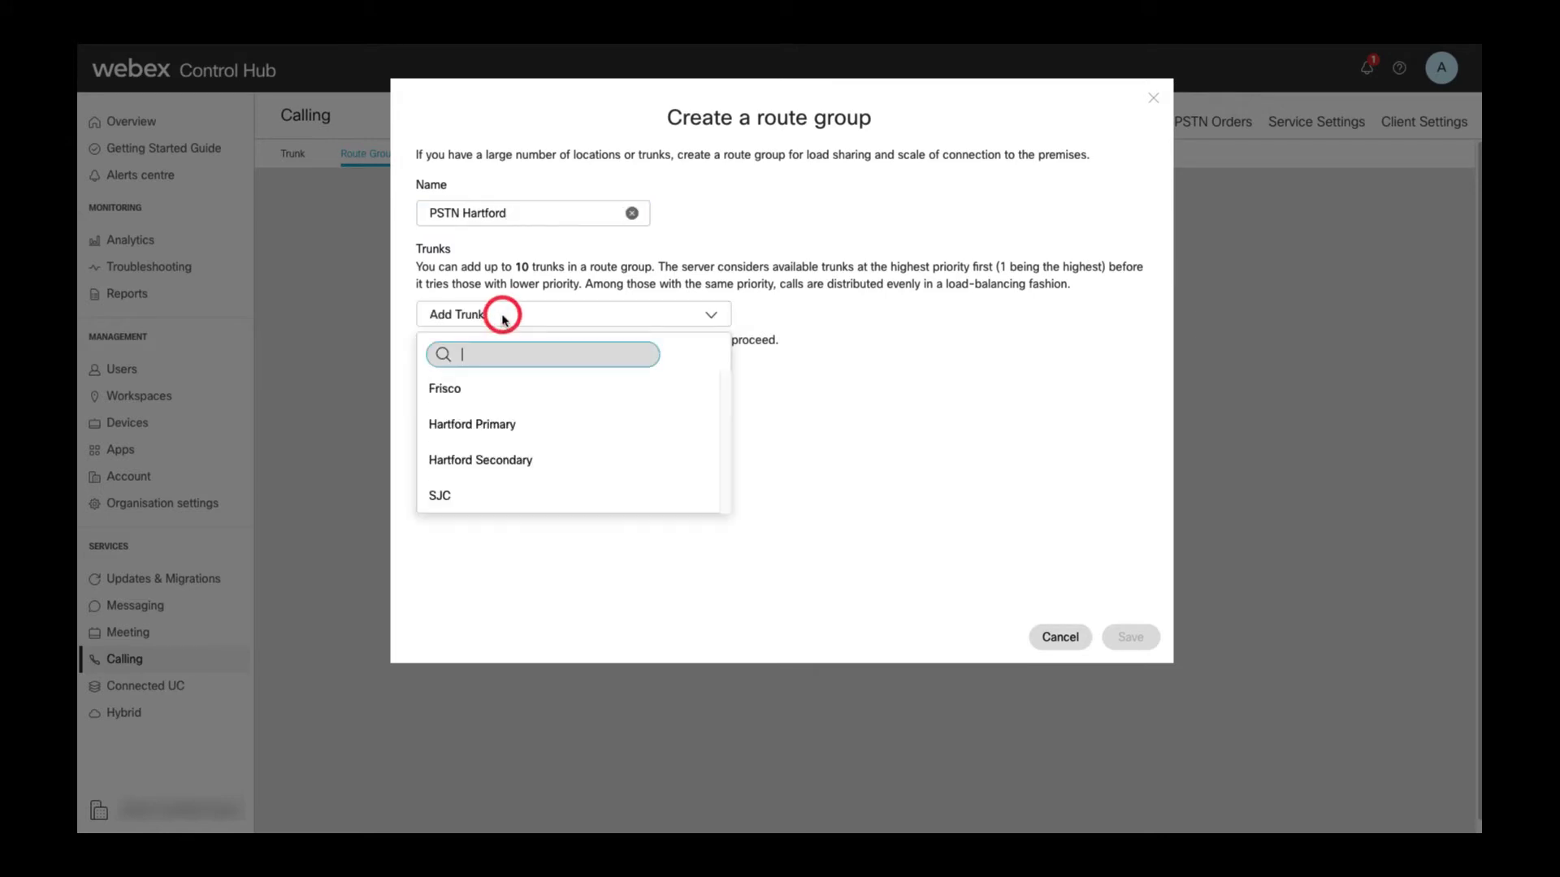
pyautogui.click(472, 422)
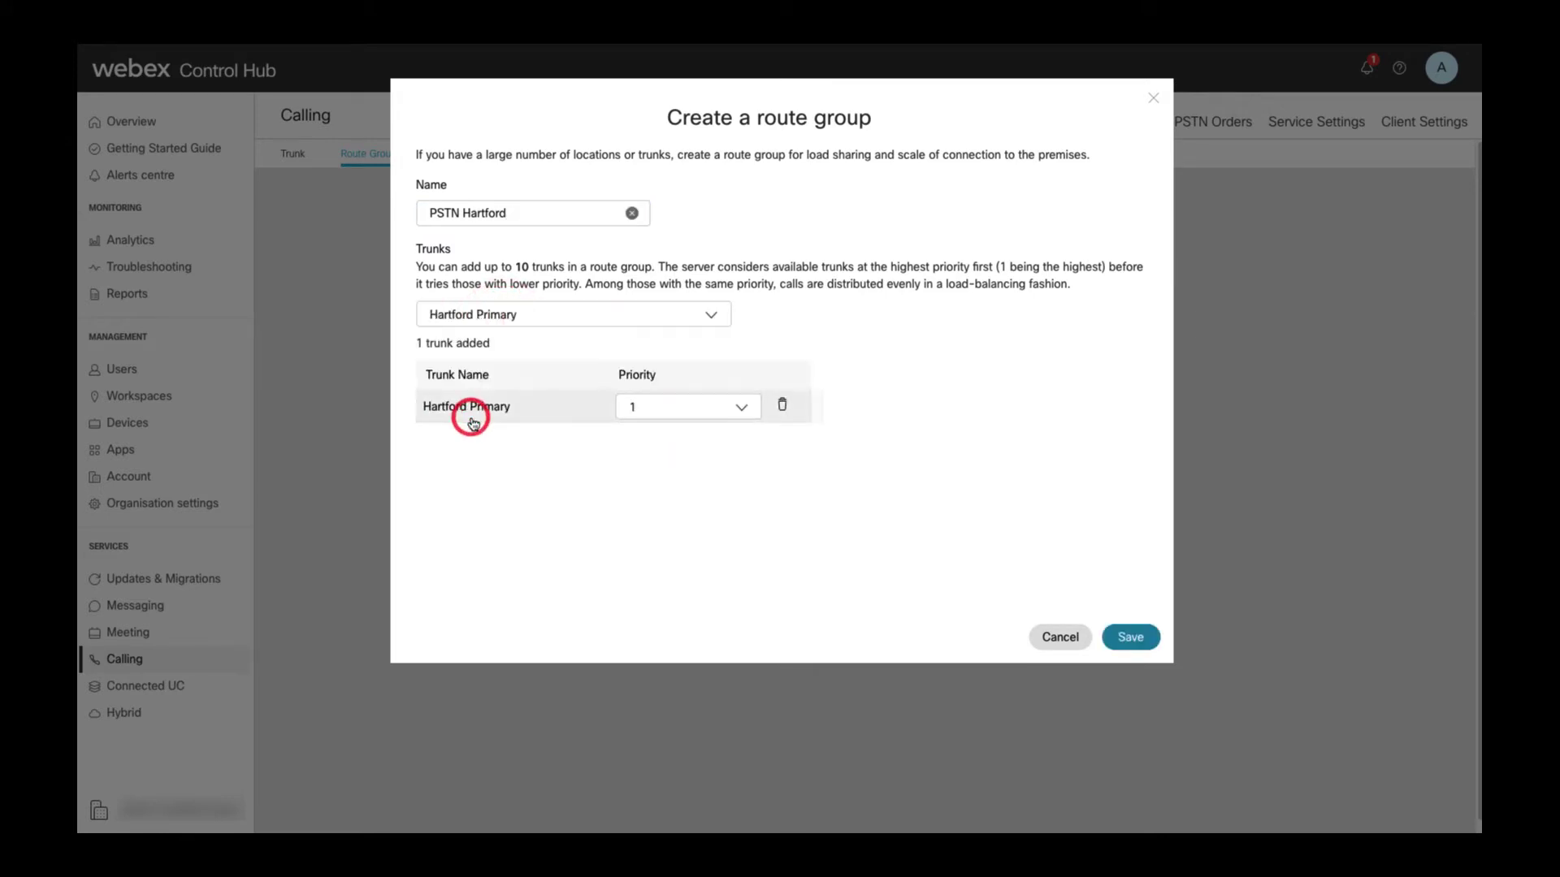
pyautogui.click(505, 322)
pyautogui.click(497, 424)
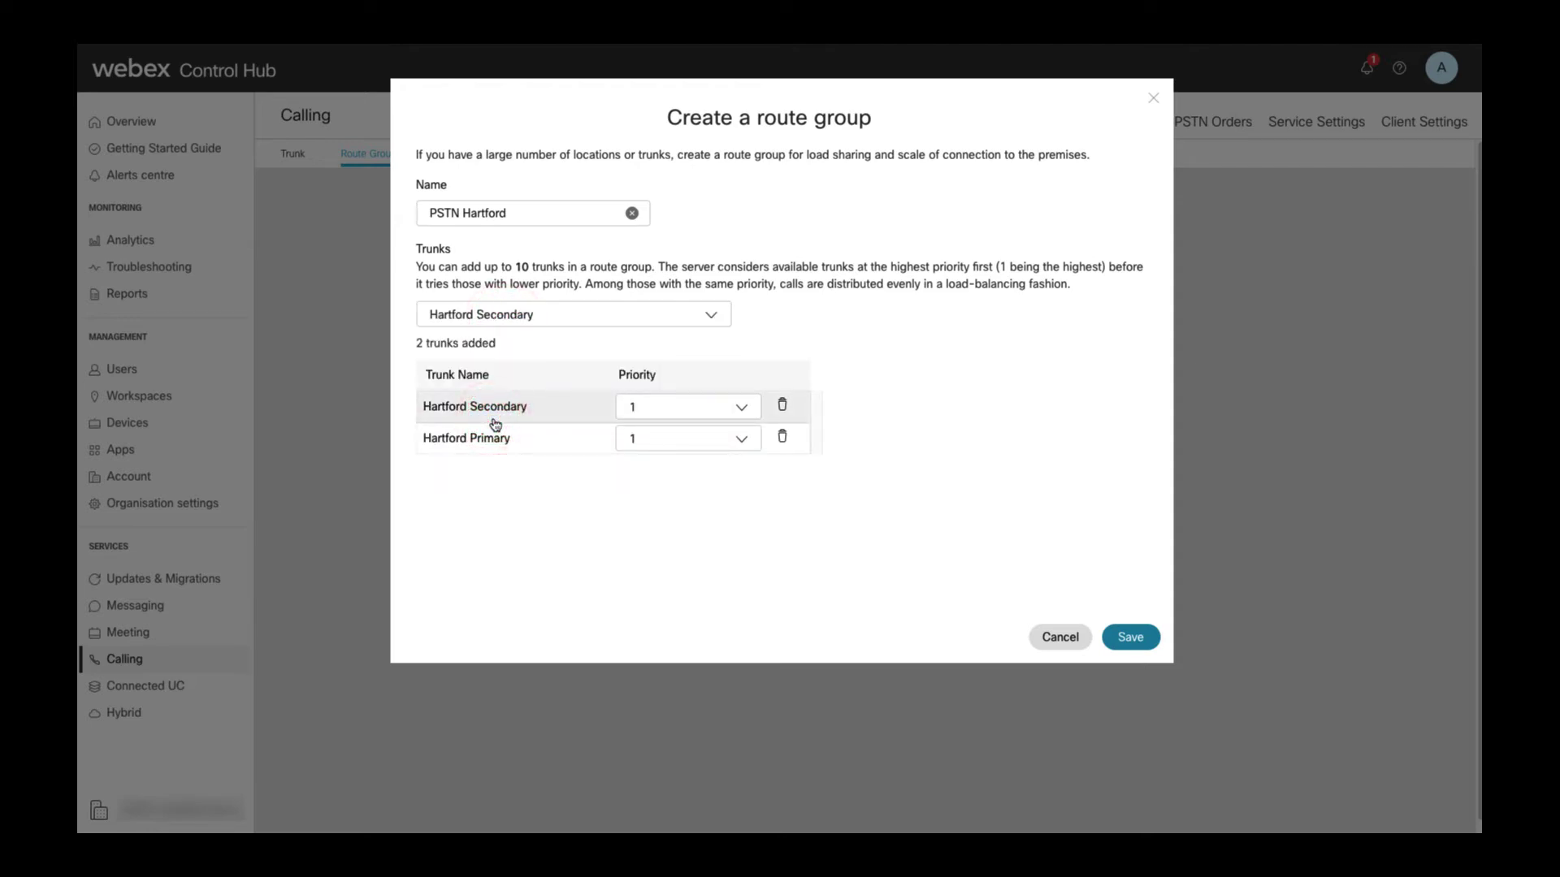
pyautogui.click(512, 321)
pyautogui.click(459, 388)
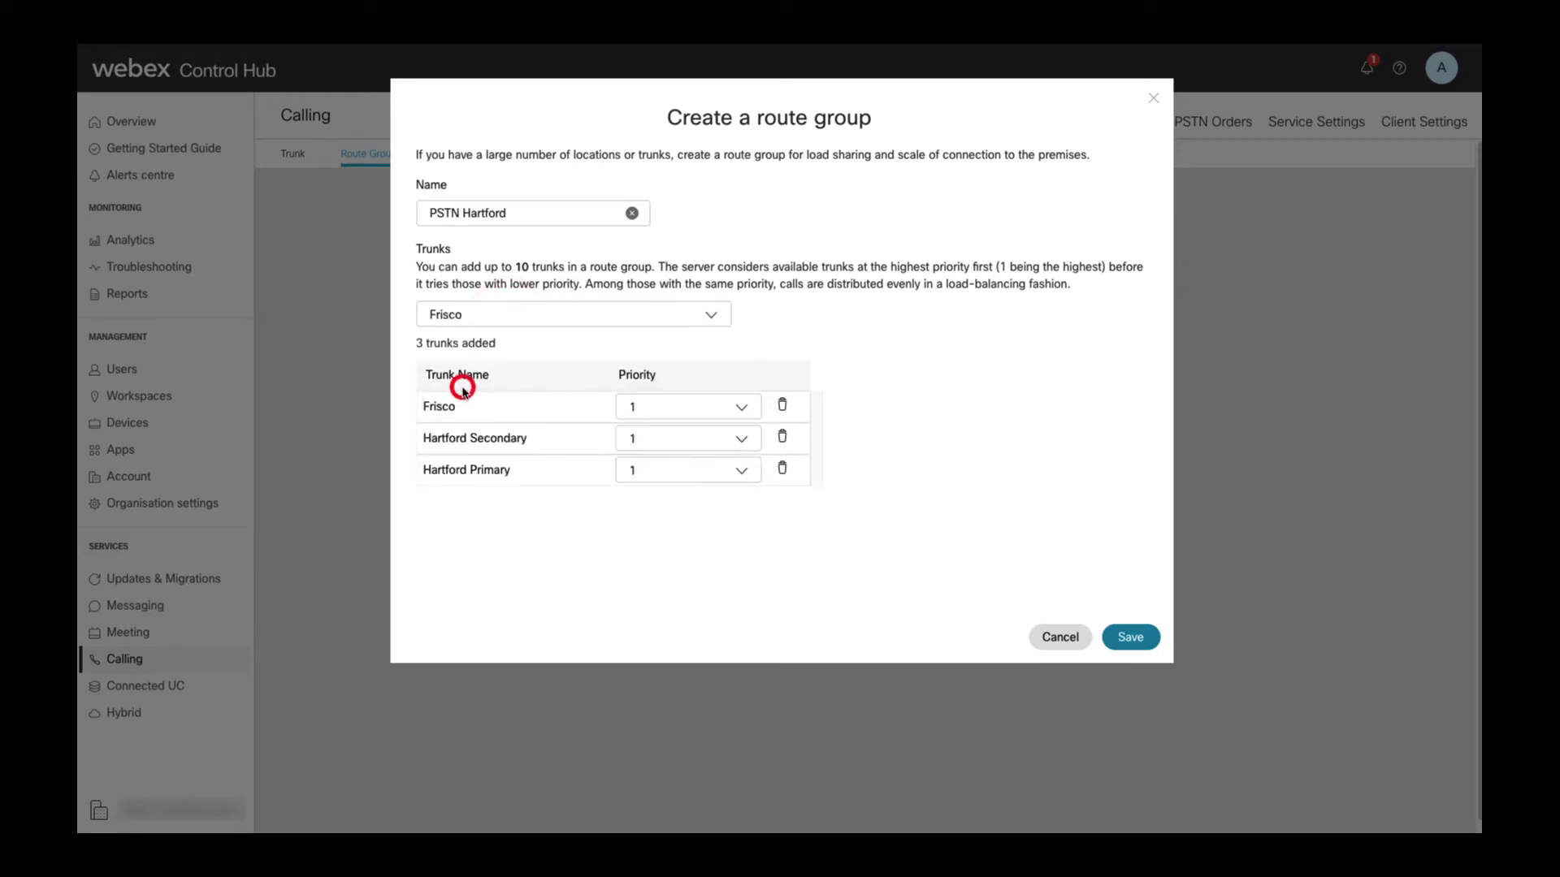
pyautogui.click(739, 410)
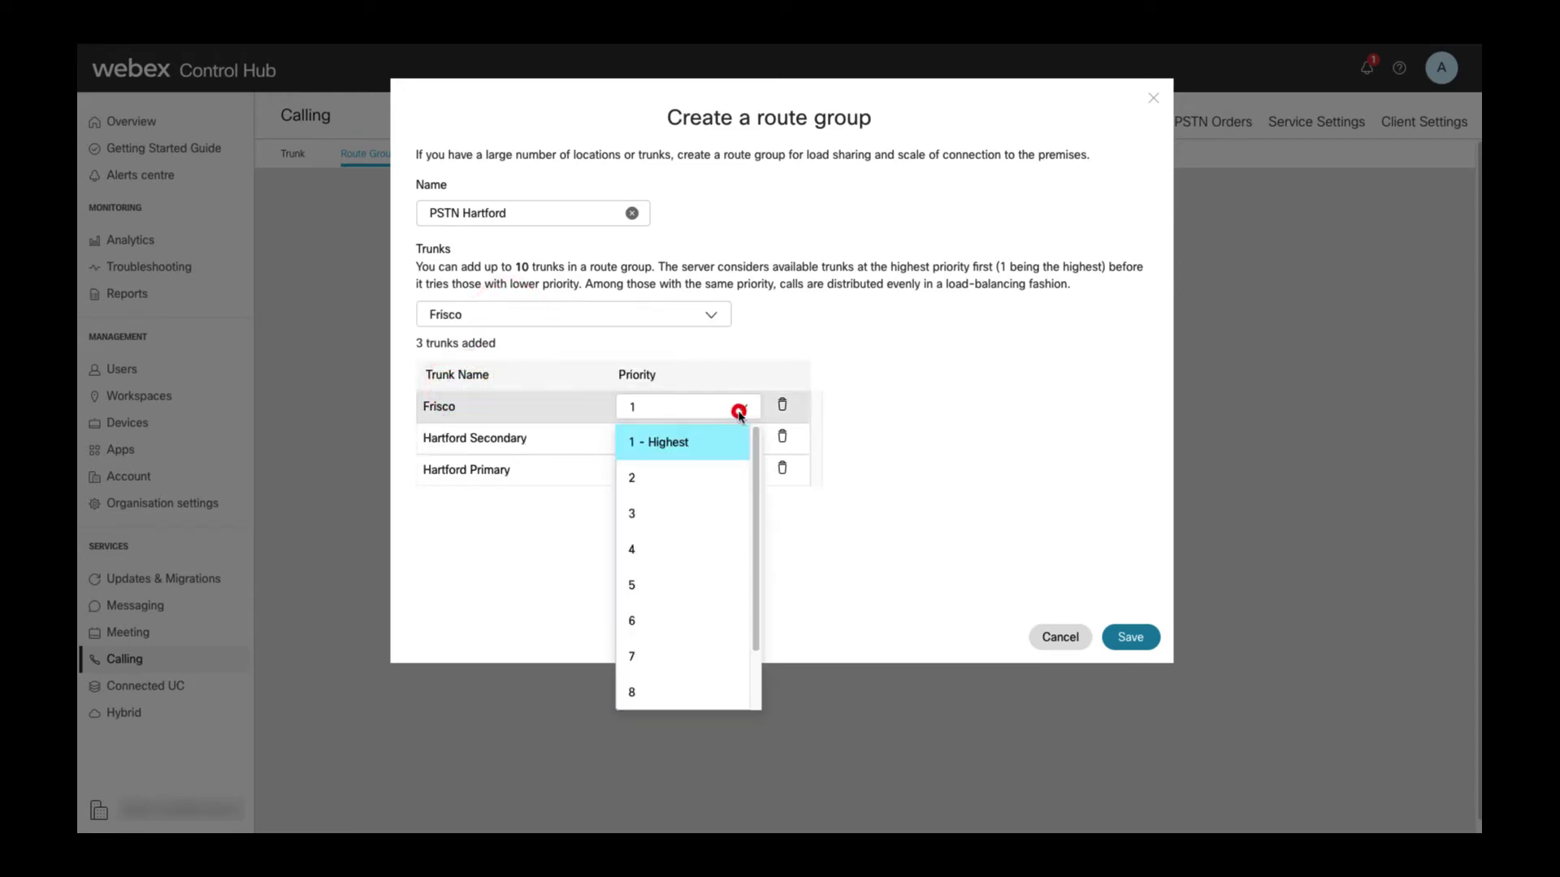
pyautogui.click(651, 485)
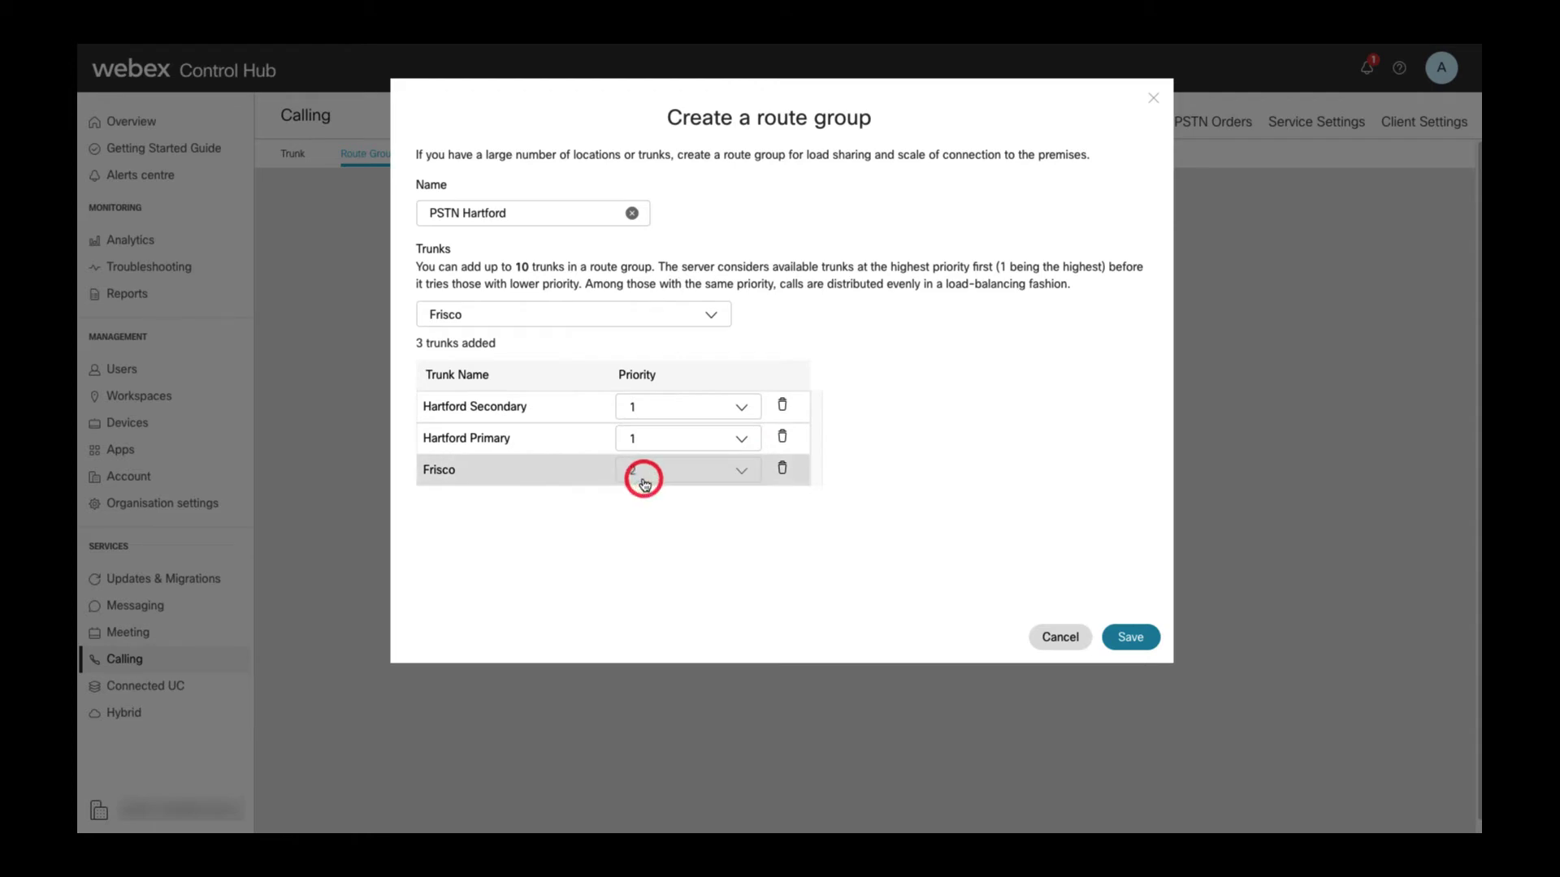
# Step: Add SJC at priority 3 and save the PSTN Hartford route group
pyautogui.click(488, 323)
pyautogui.click(444, 388)
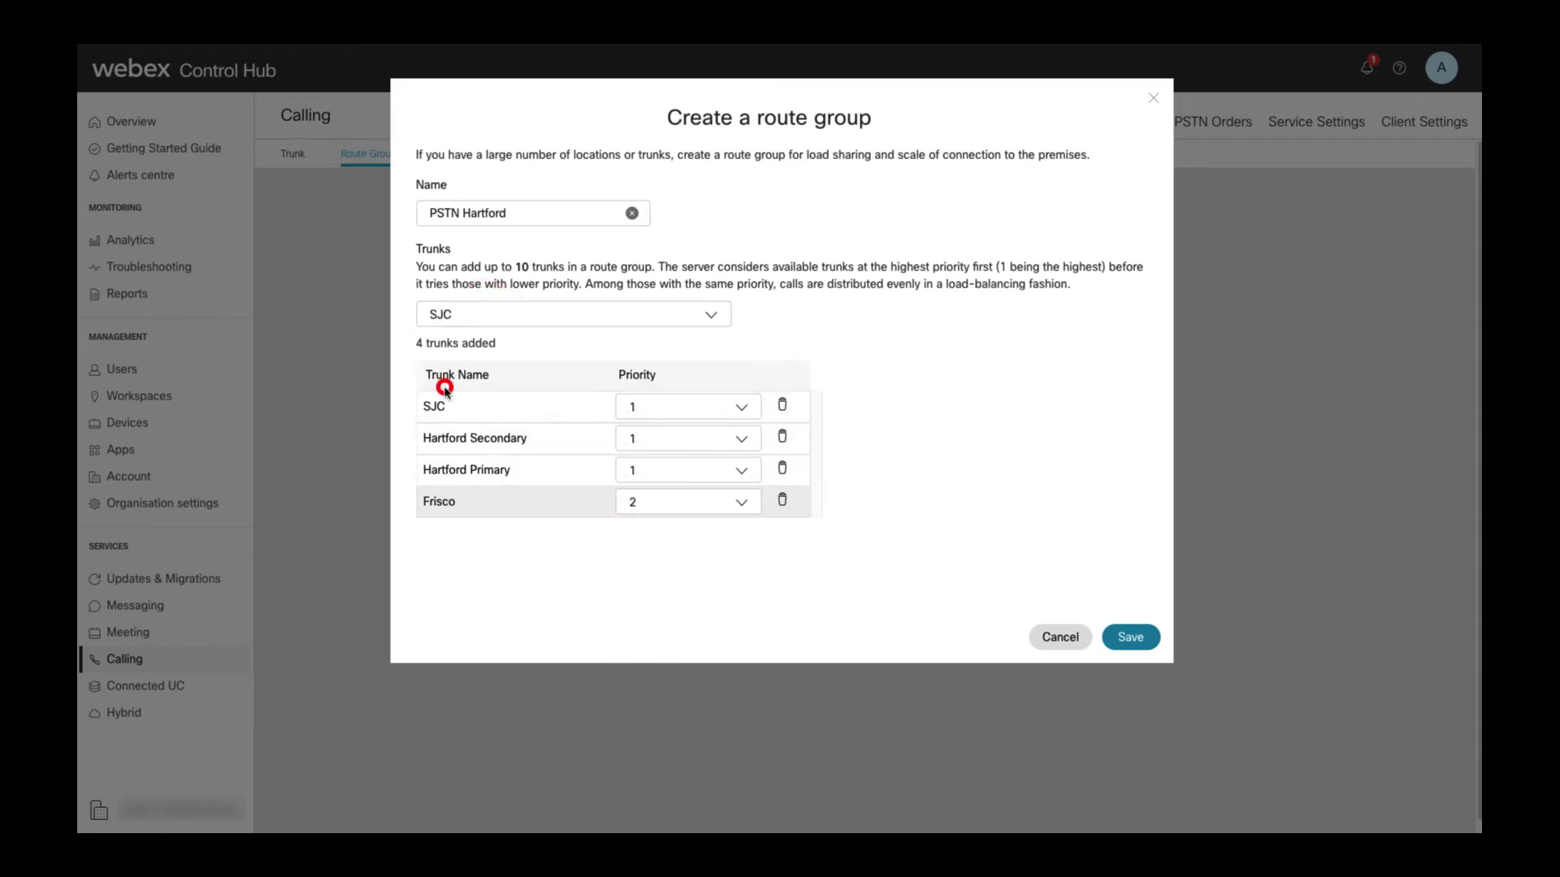
pyautogui.click(656, 408)
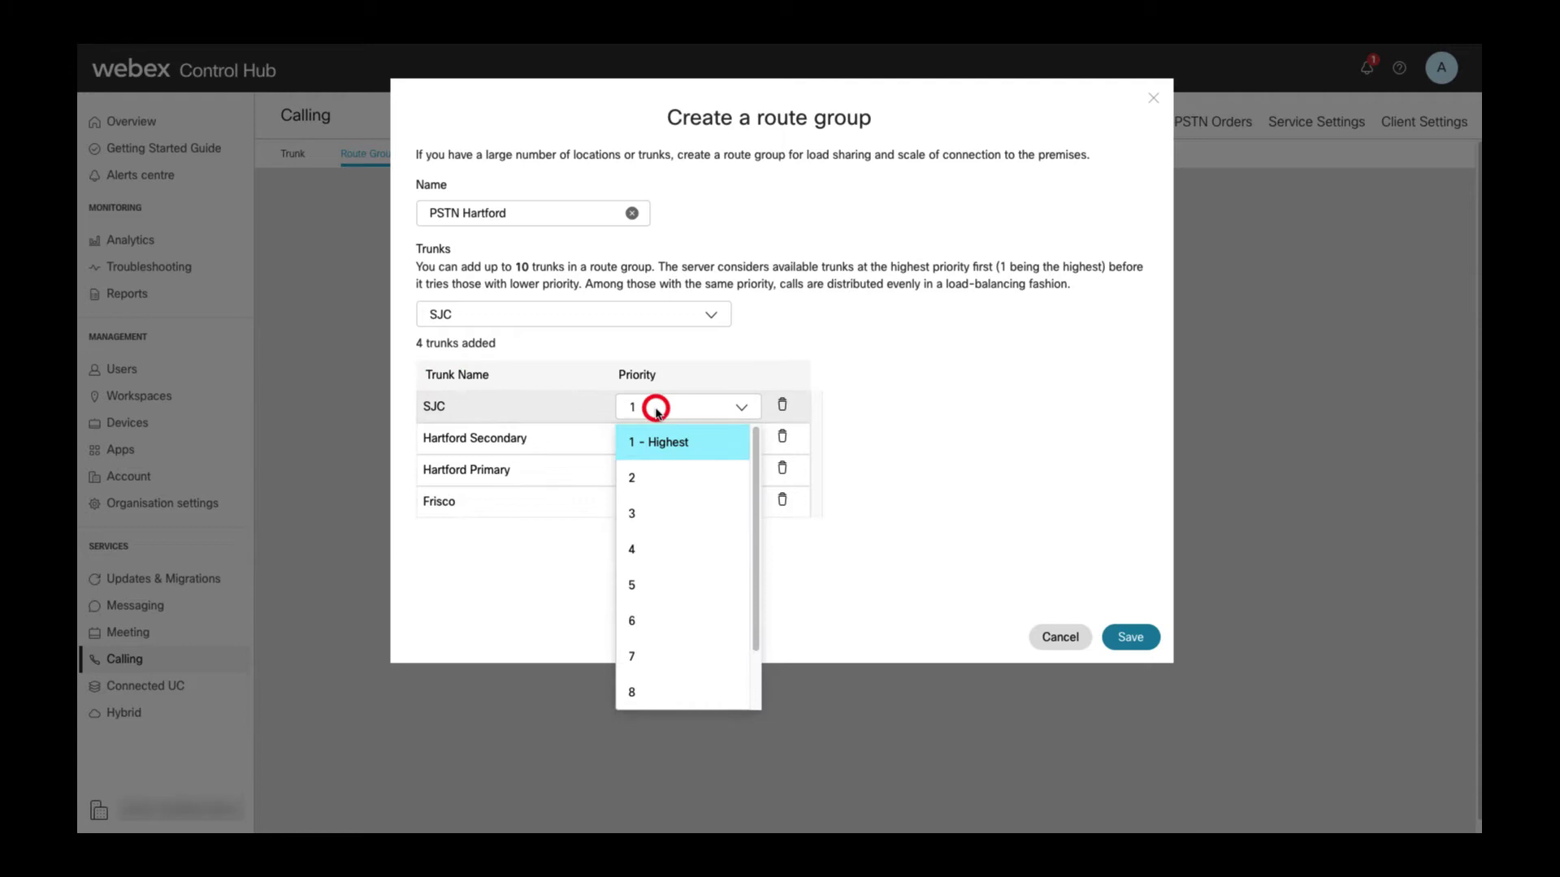
pyautogui.click(646, 514)
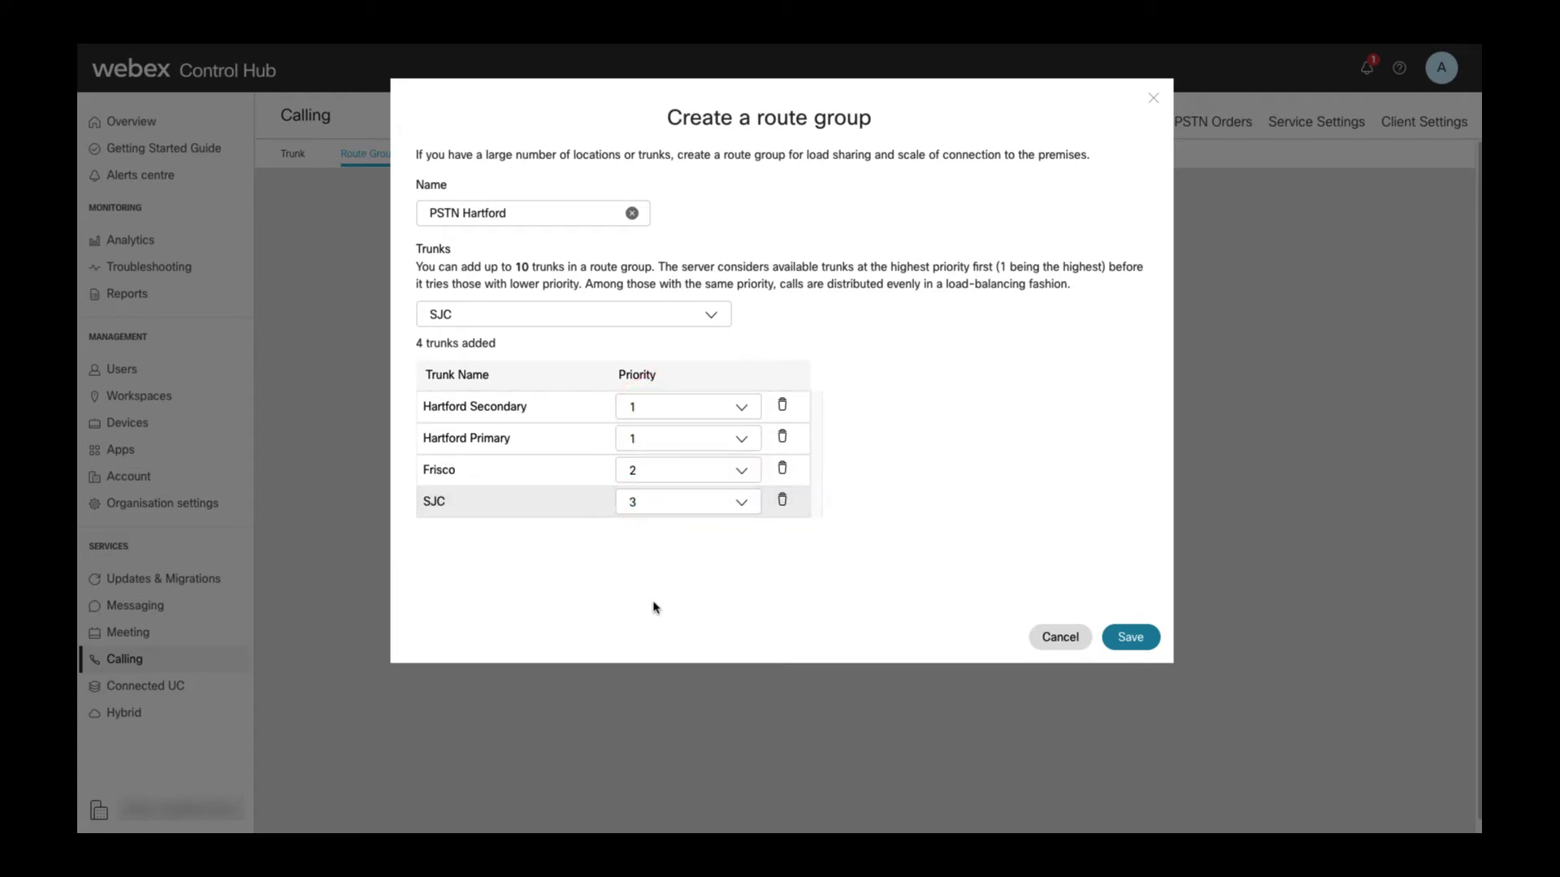
pyautogui.click(1135, 638)
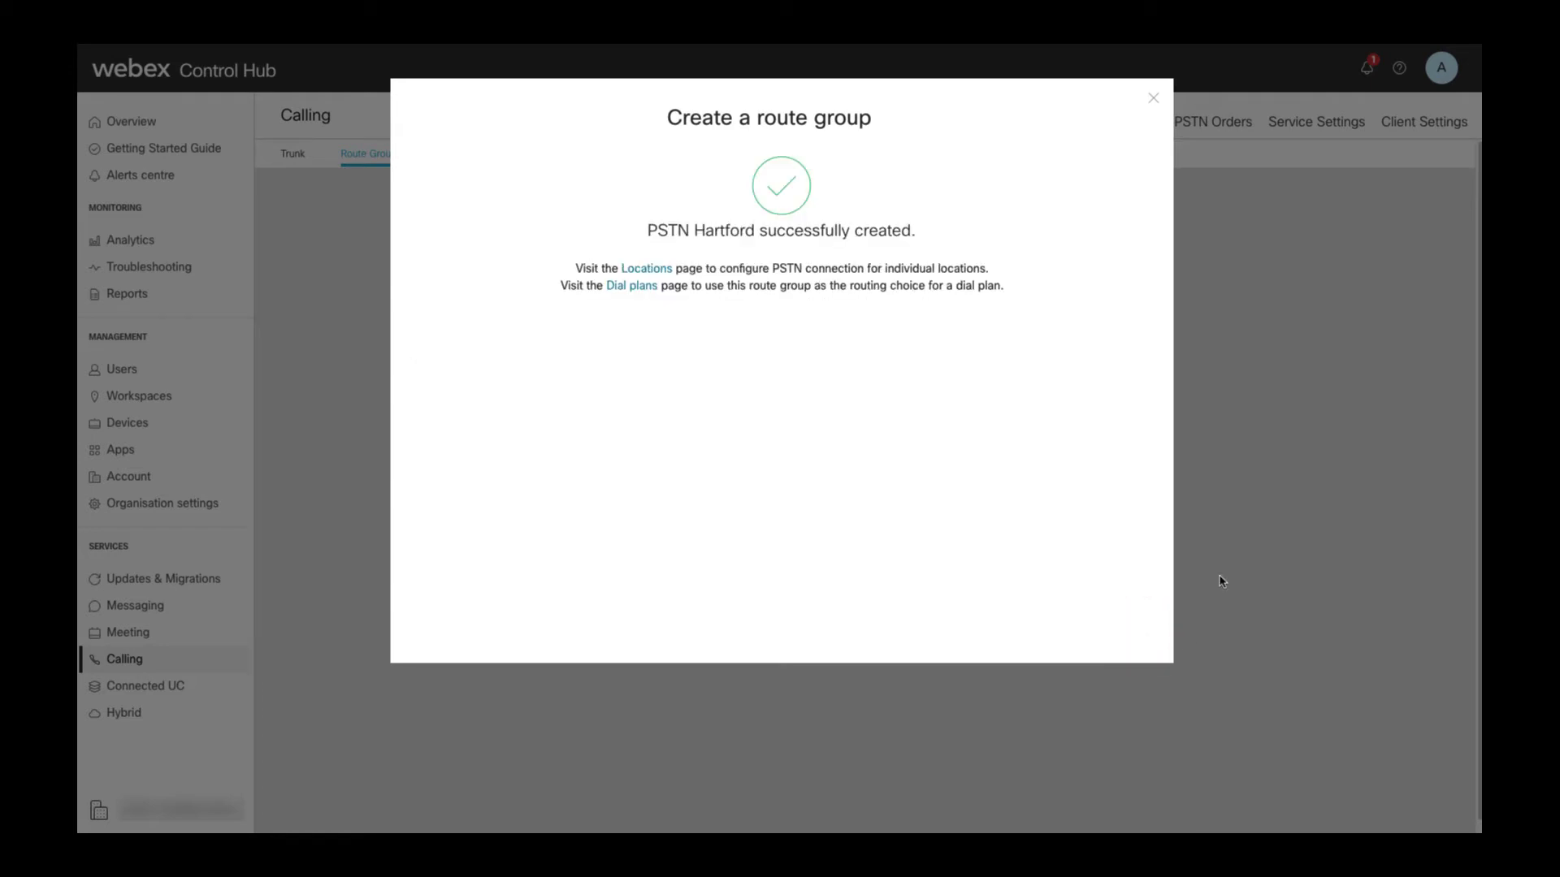
pyautogui.click(1152, 99)
# Step: Route Hartford's PSTN connection through the PSTN Hartford route group, acknowledging the warning, and save
pyautogui.click(975, 124)
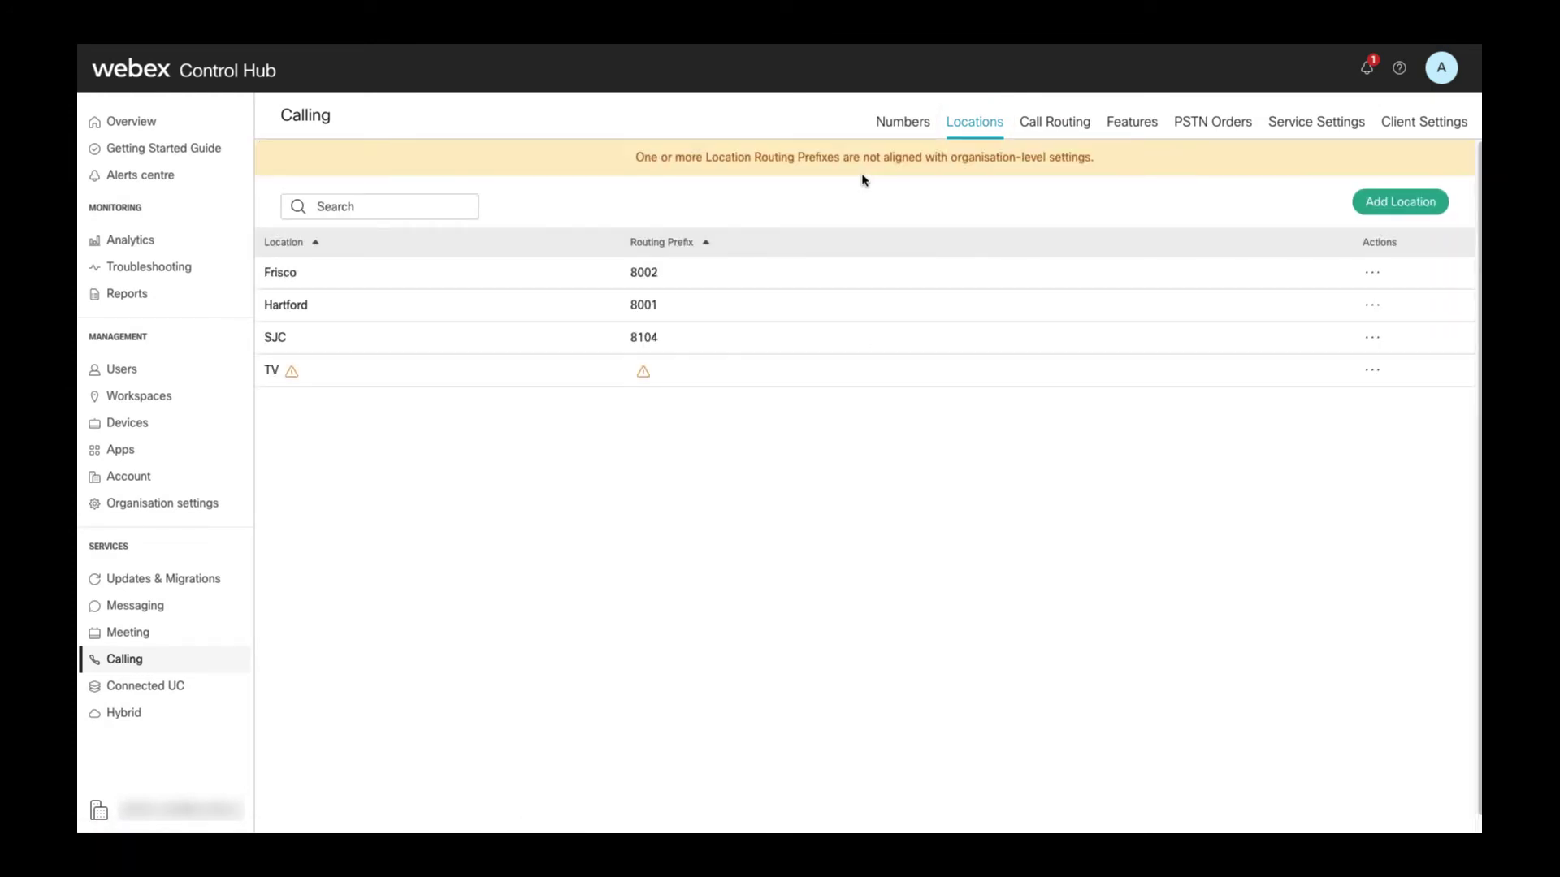
pyautogui.click(354, 302)
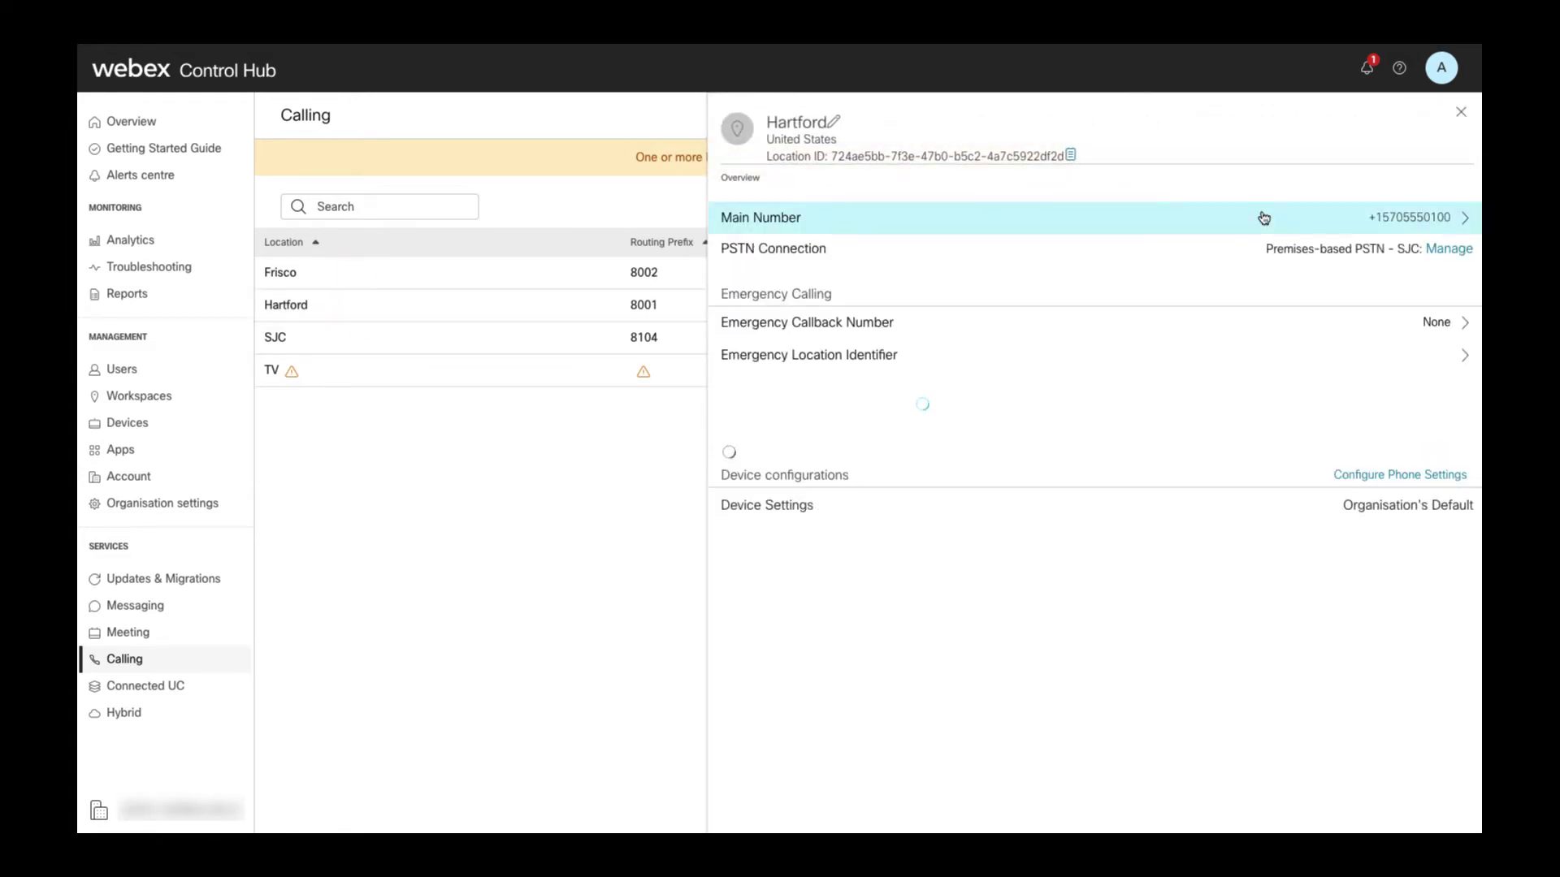
pyautogui.click(1442, 250)
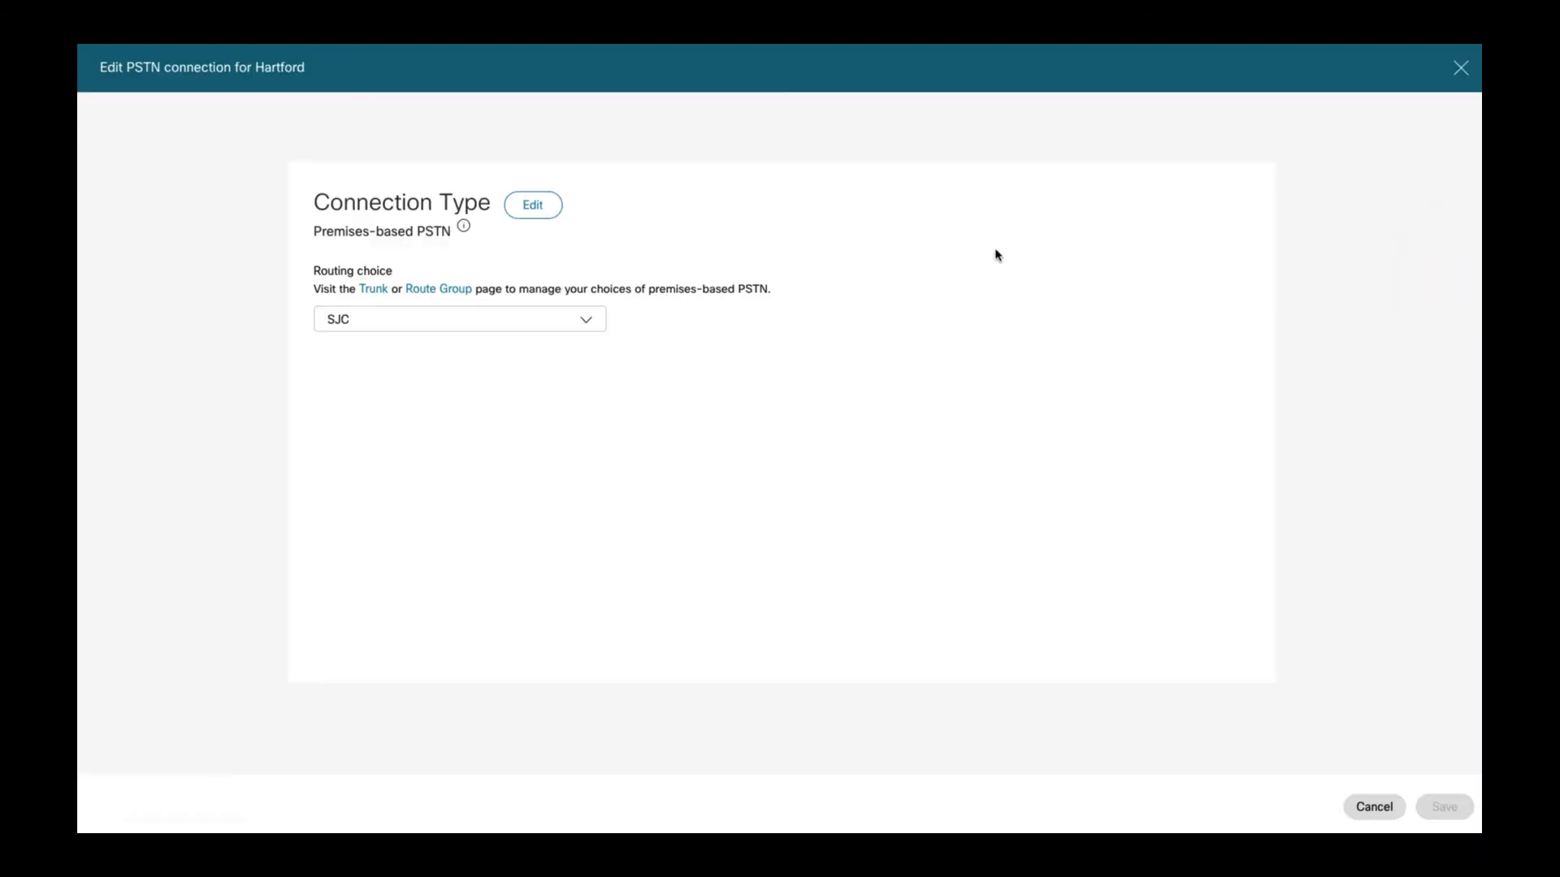
pyautogui.click(580, 322)
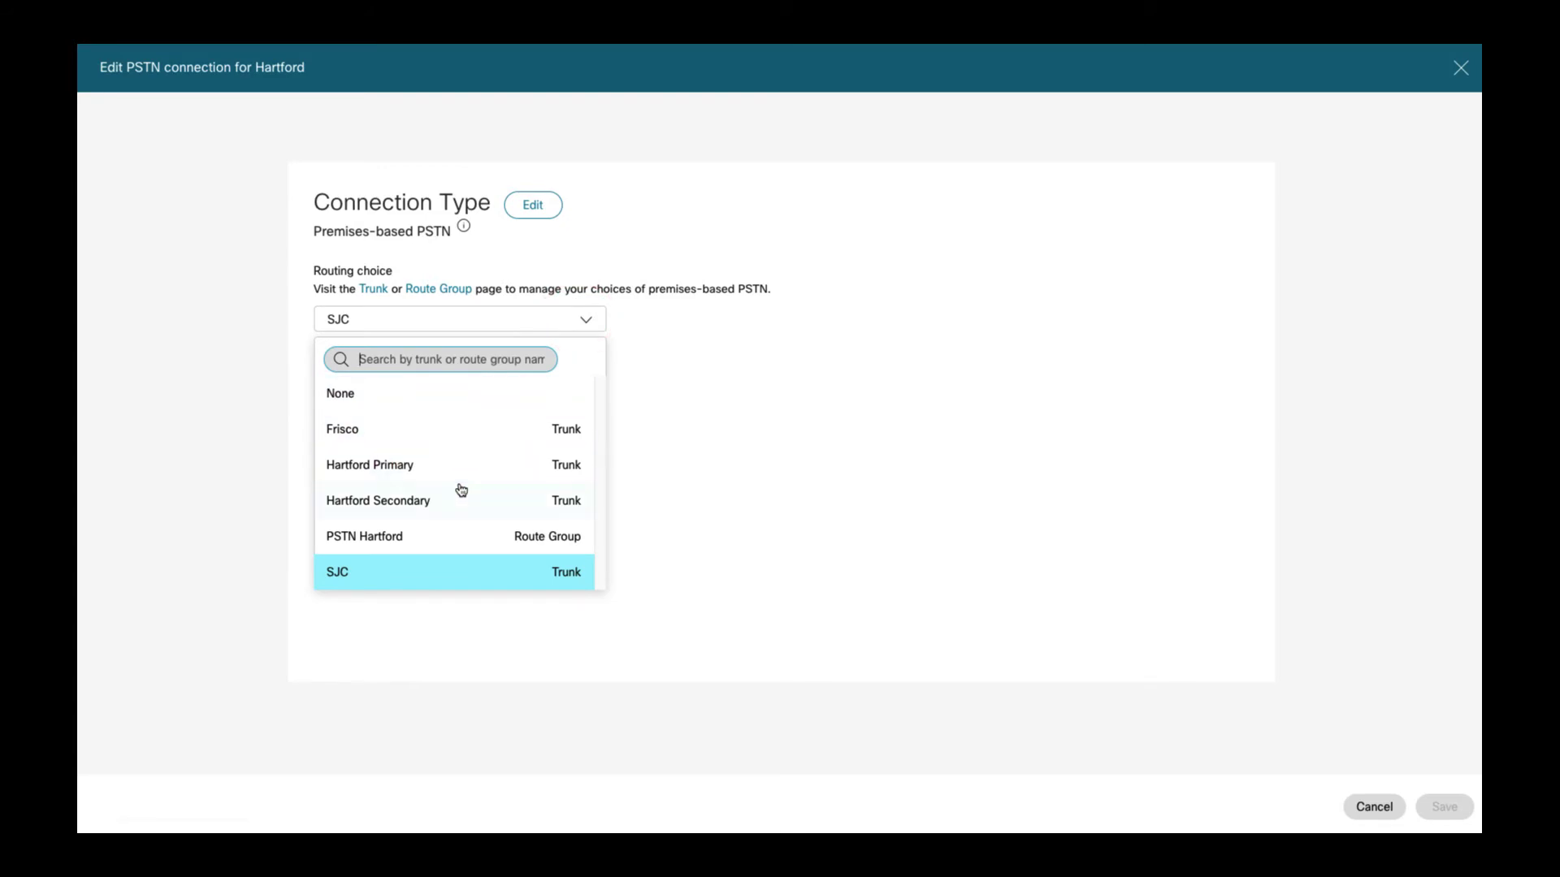
pyautogui.click(451, 544)
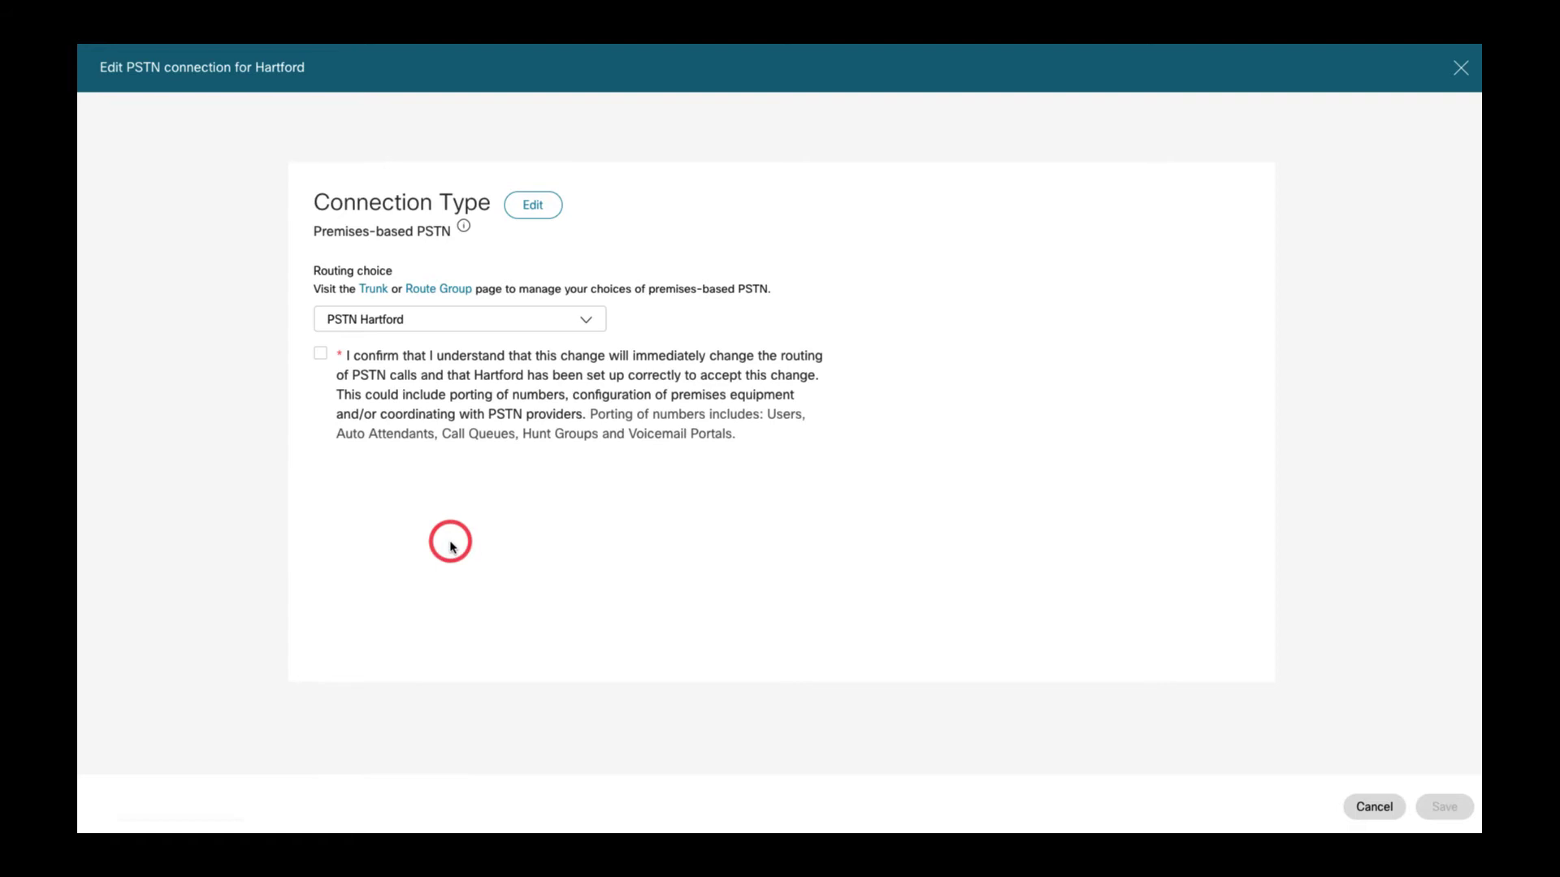
pyautogui.click(321, 415)
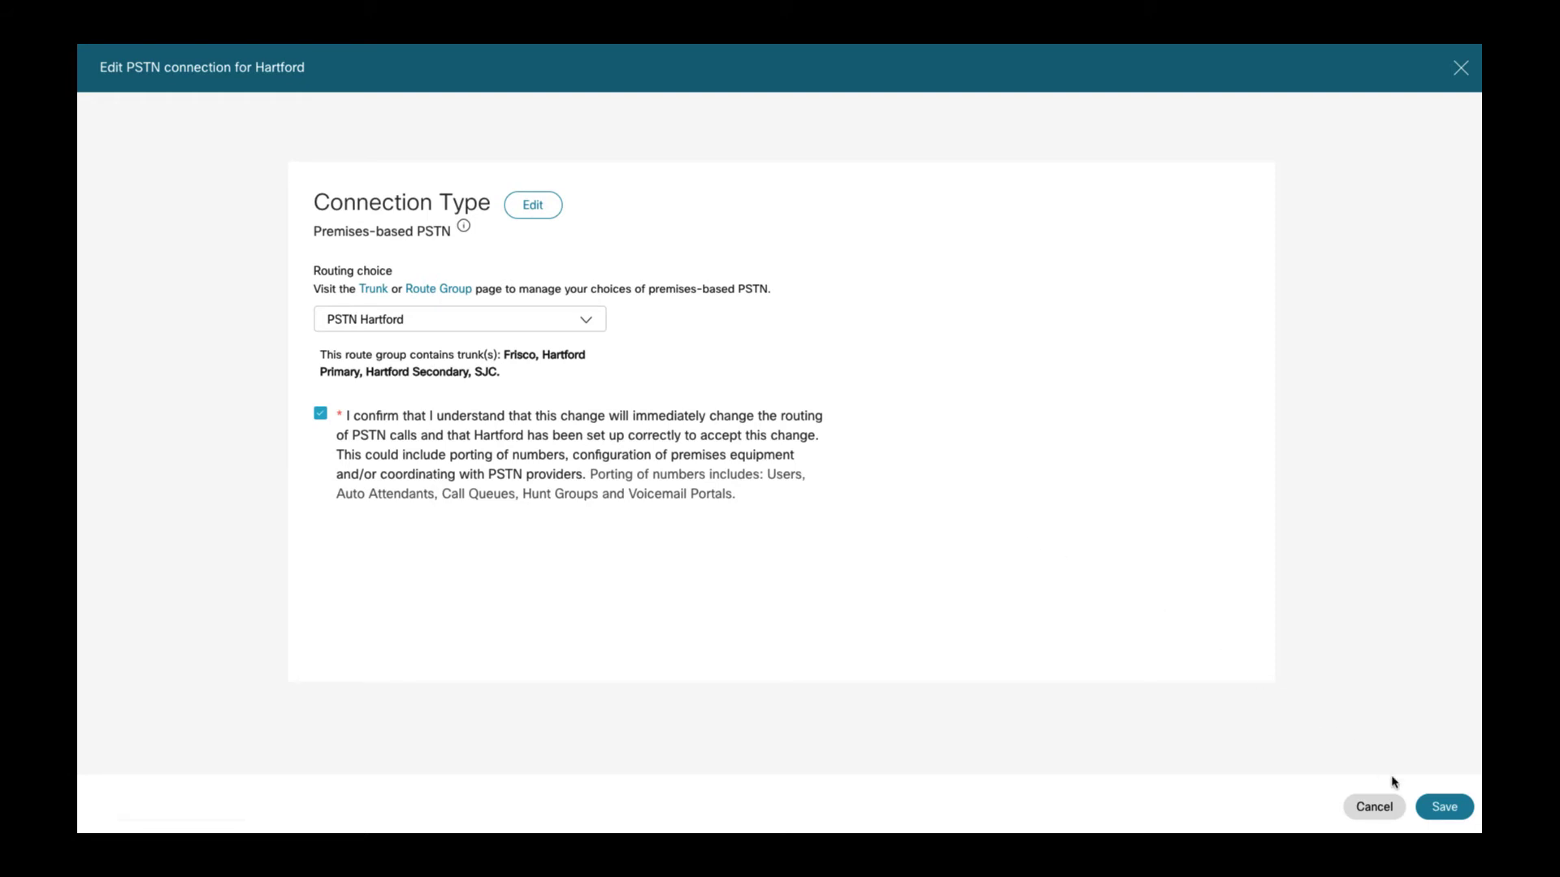
pyautogui.click(1436, 806)
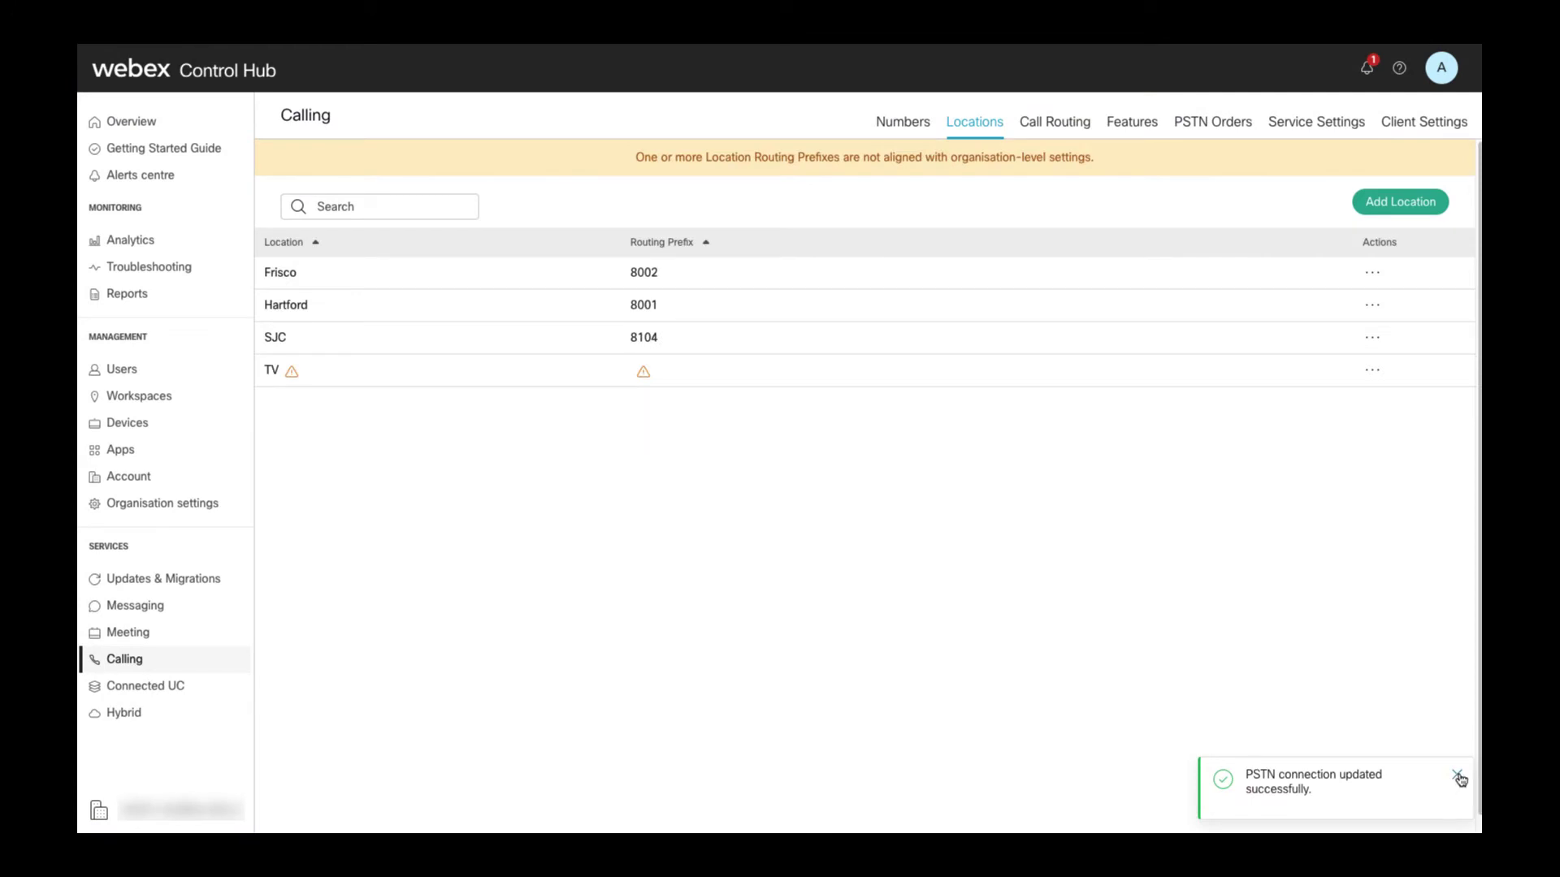
pyautogui.click(1458, 777)
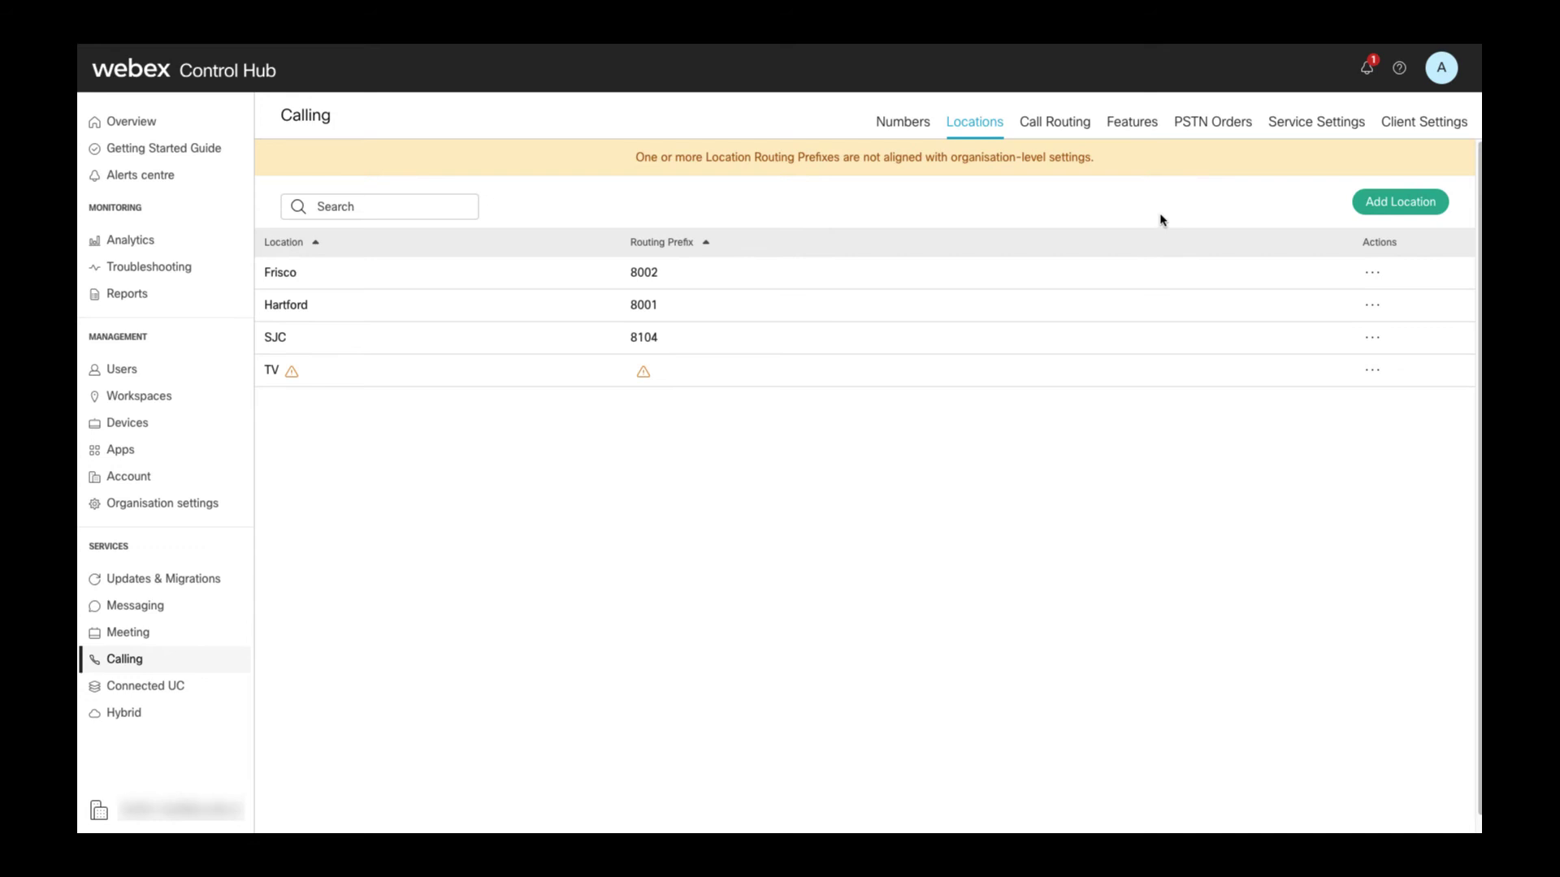
# Step: Review the Frisco trunk's route group usage and its PSTN locations, Frisco and TV
pyautogui.click(1068, 122)
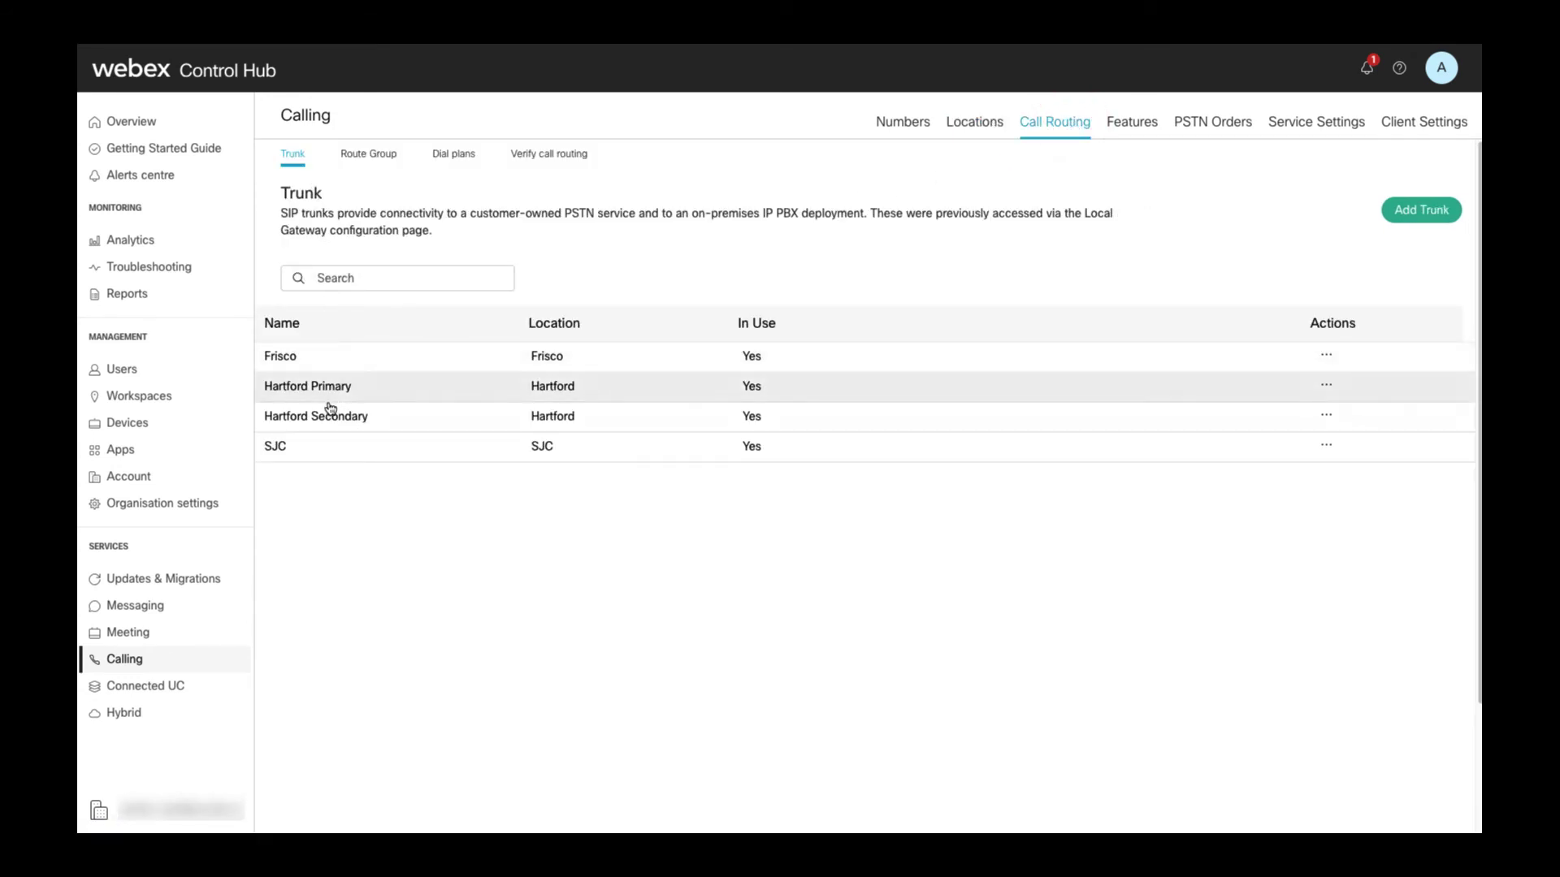
pyautogui.click(297, 360)
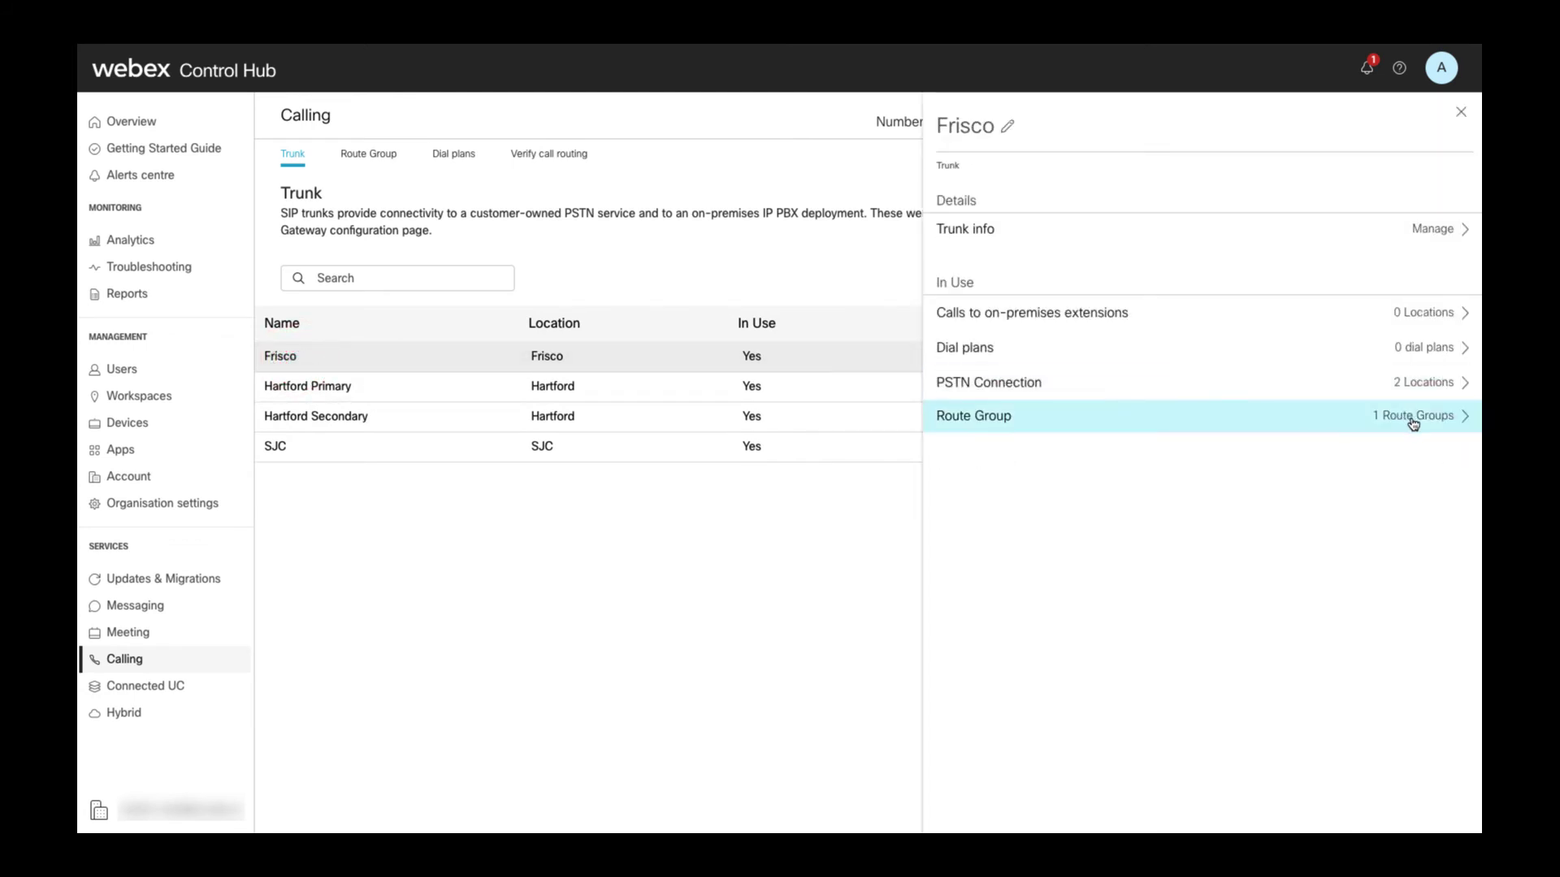
pyautogui.click(1415, 415)
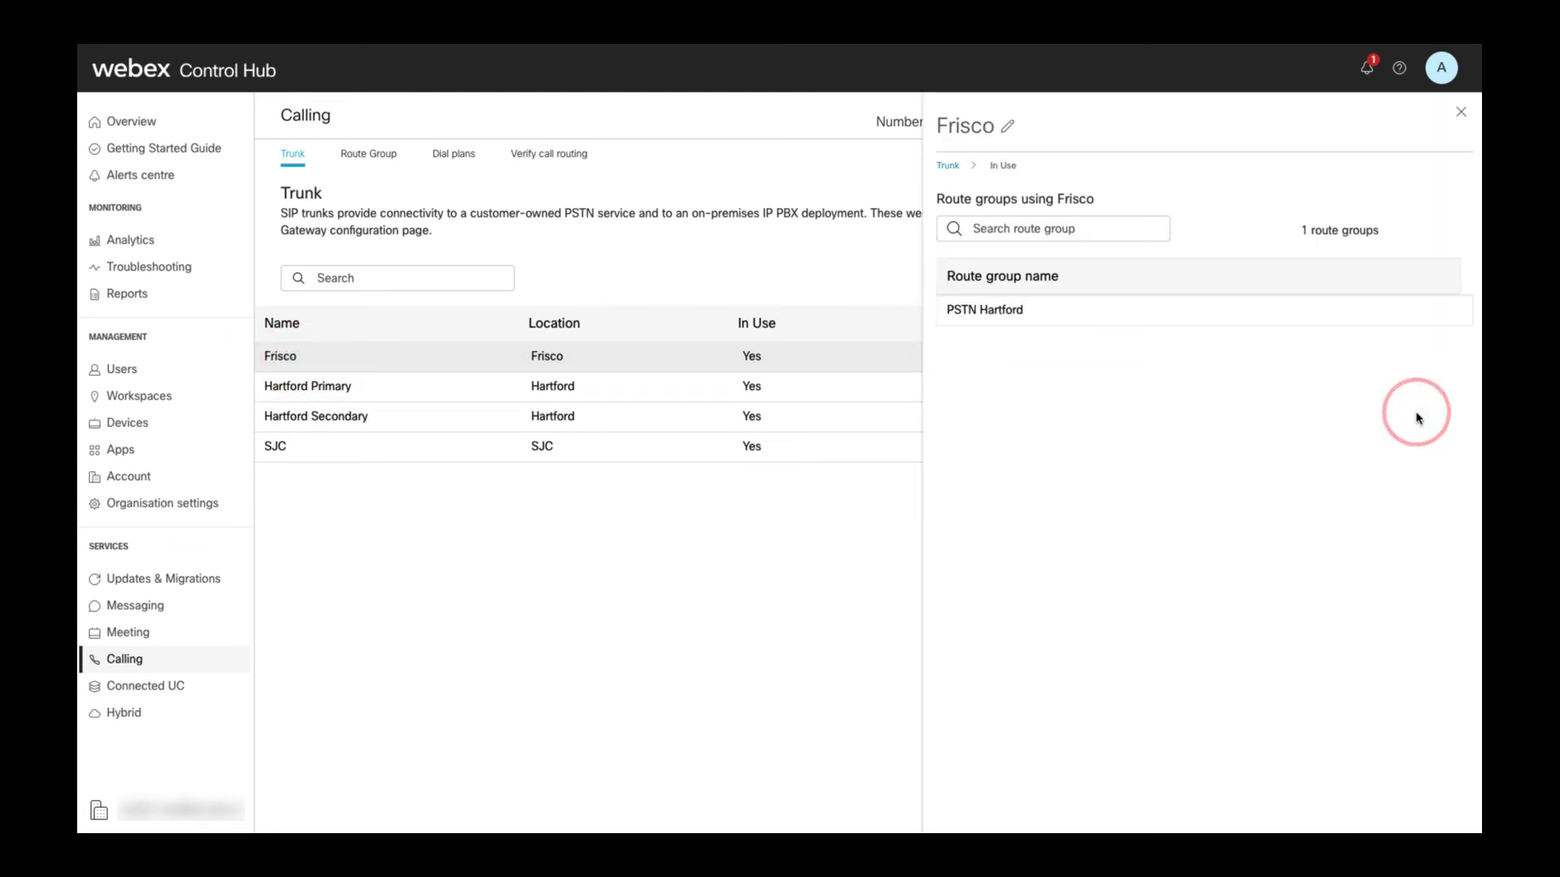
pyautogui.click(951, 166)
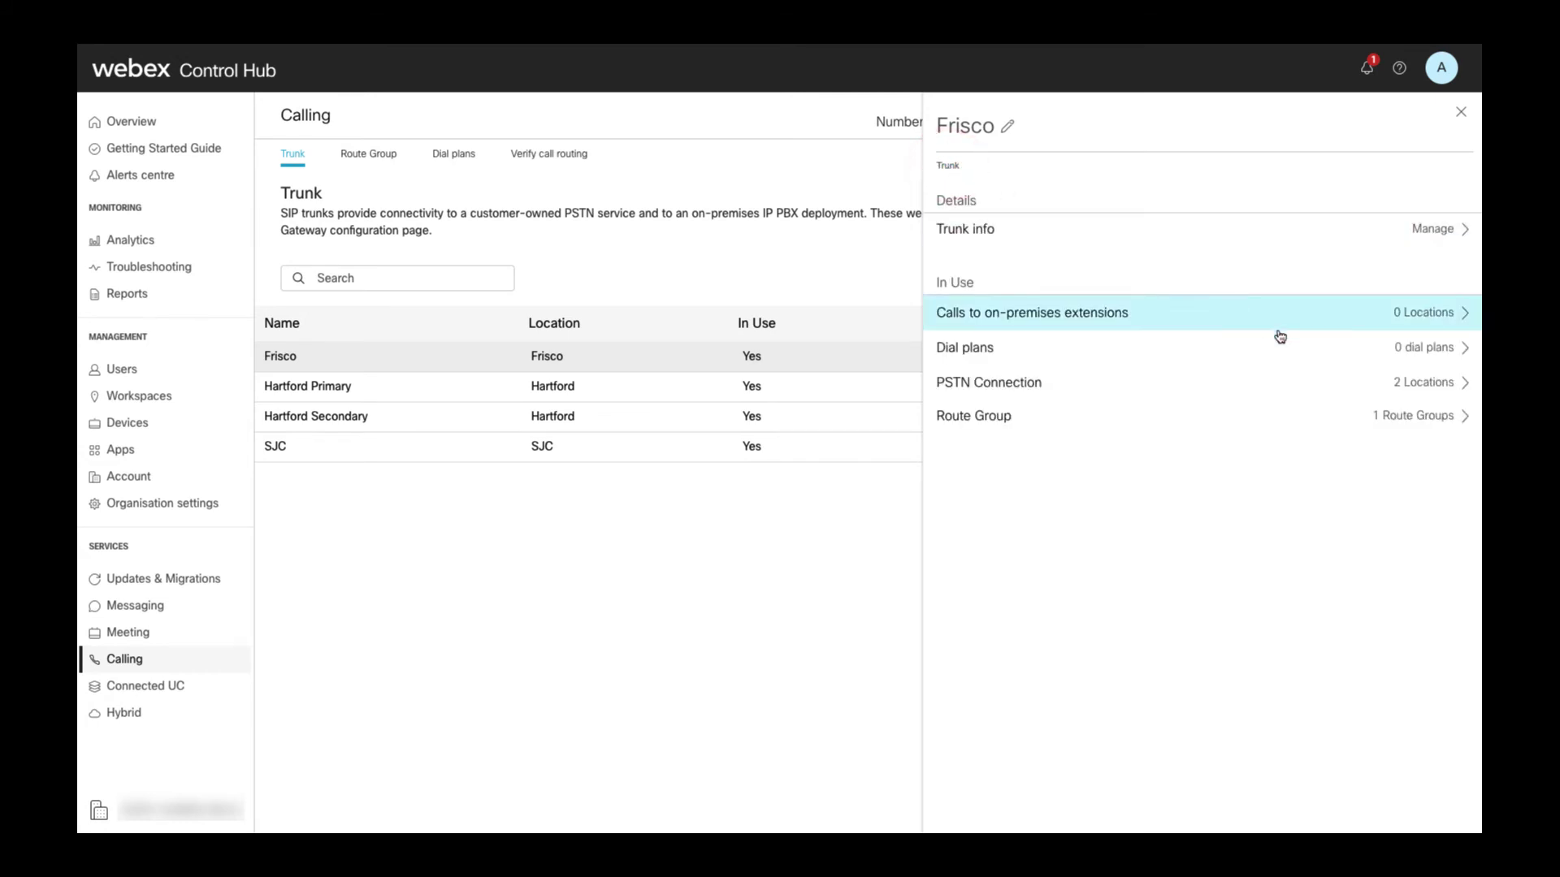
pyautogui.click(1410, 389)
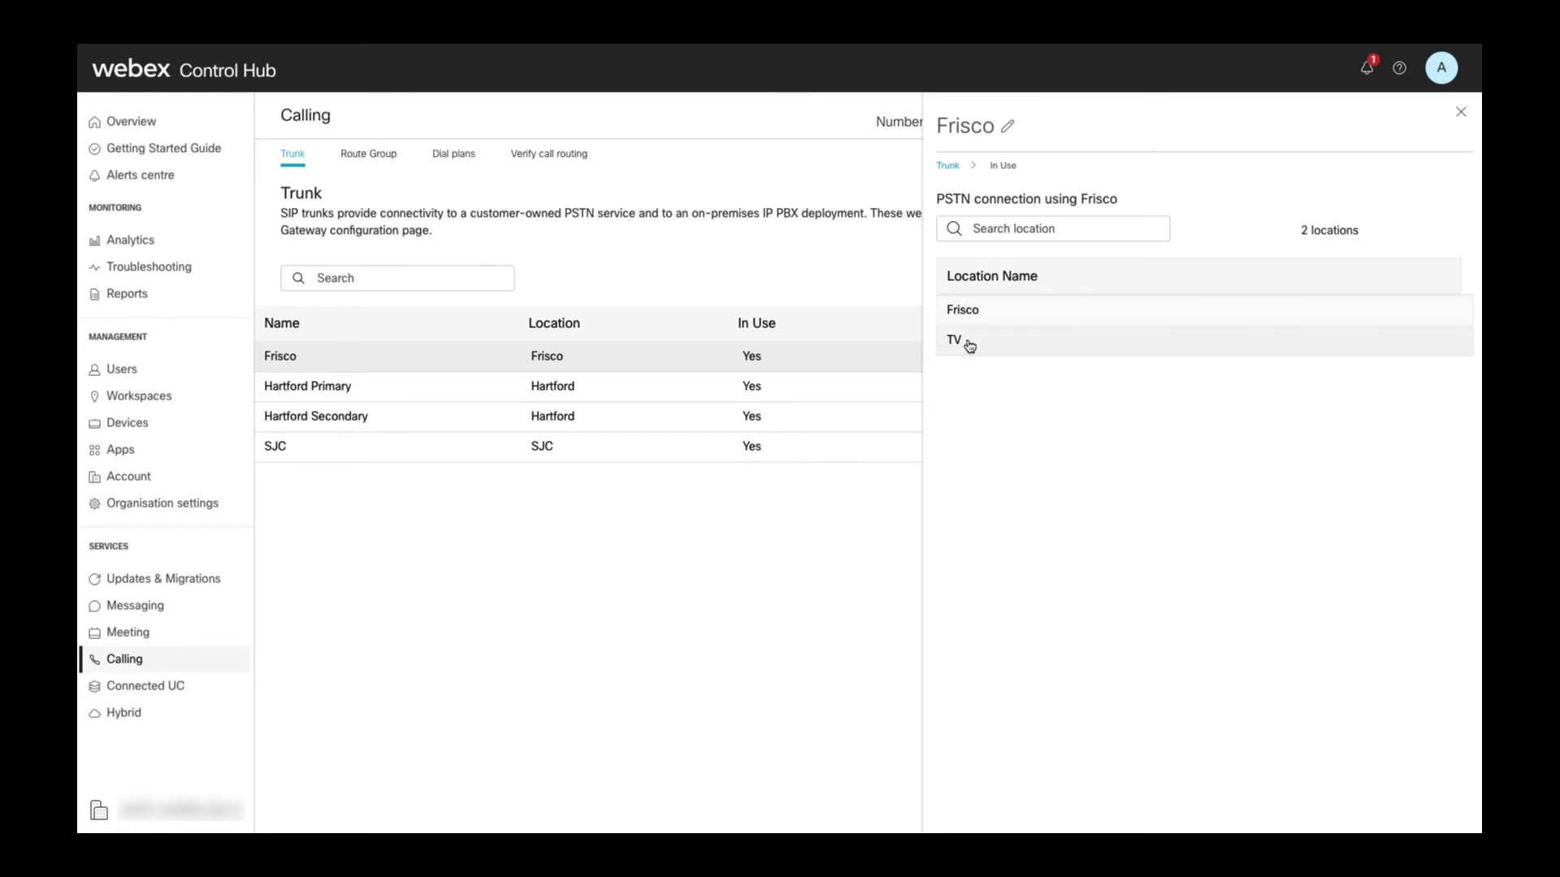
pyautogui.click(943, 168)
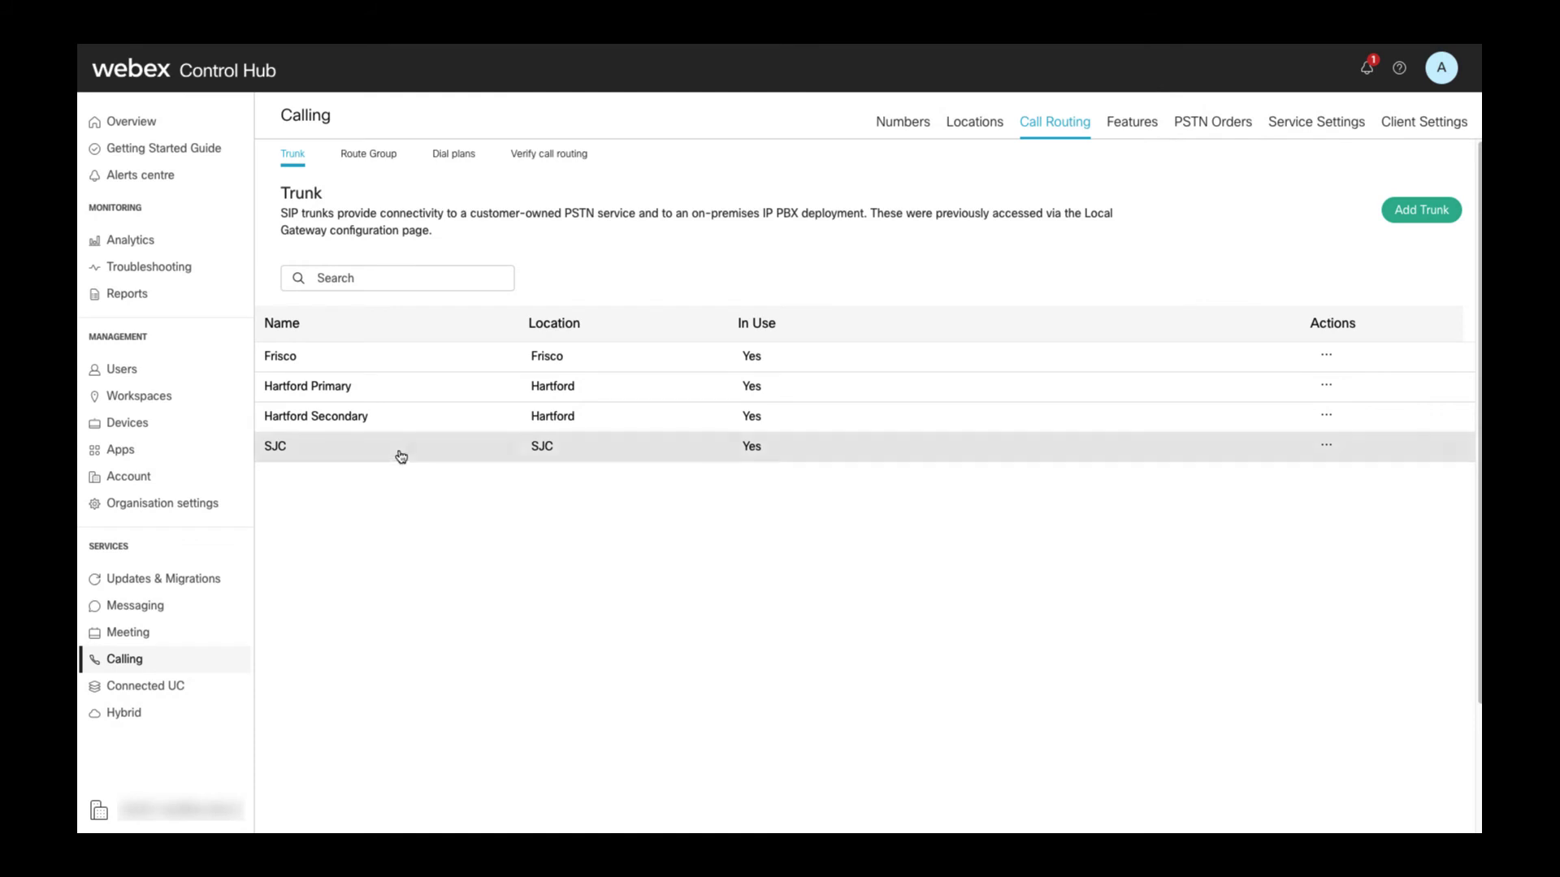
# Step: Enable unknown-extension routing in Hartford's internal dialling via PSTN Hartford and save
pyautogui.click(974, 123)
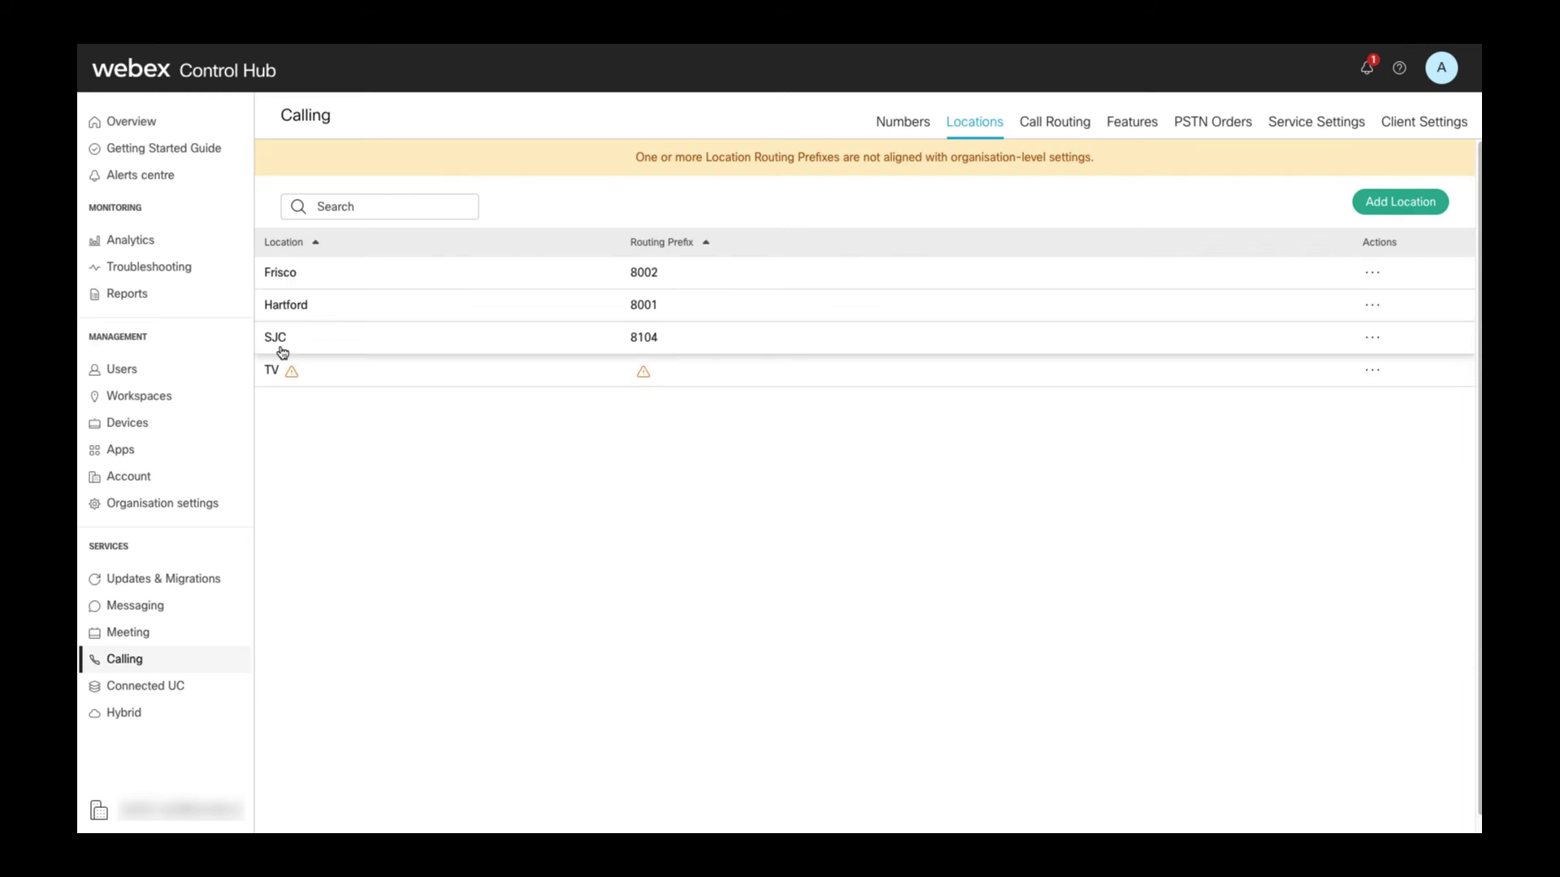
pyautogui.click(284, 307)
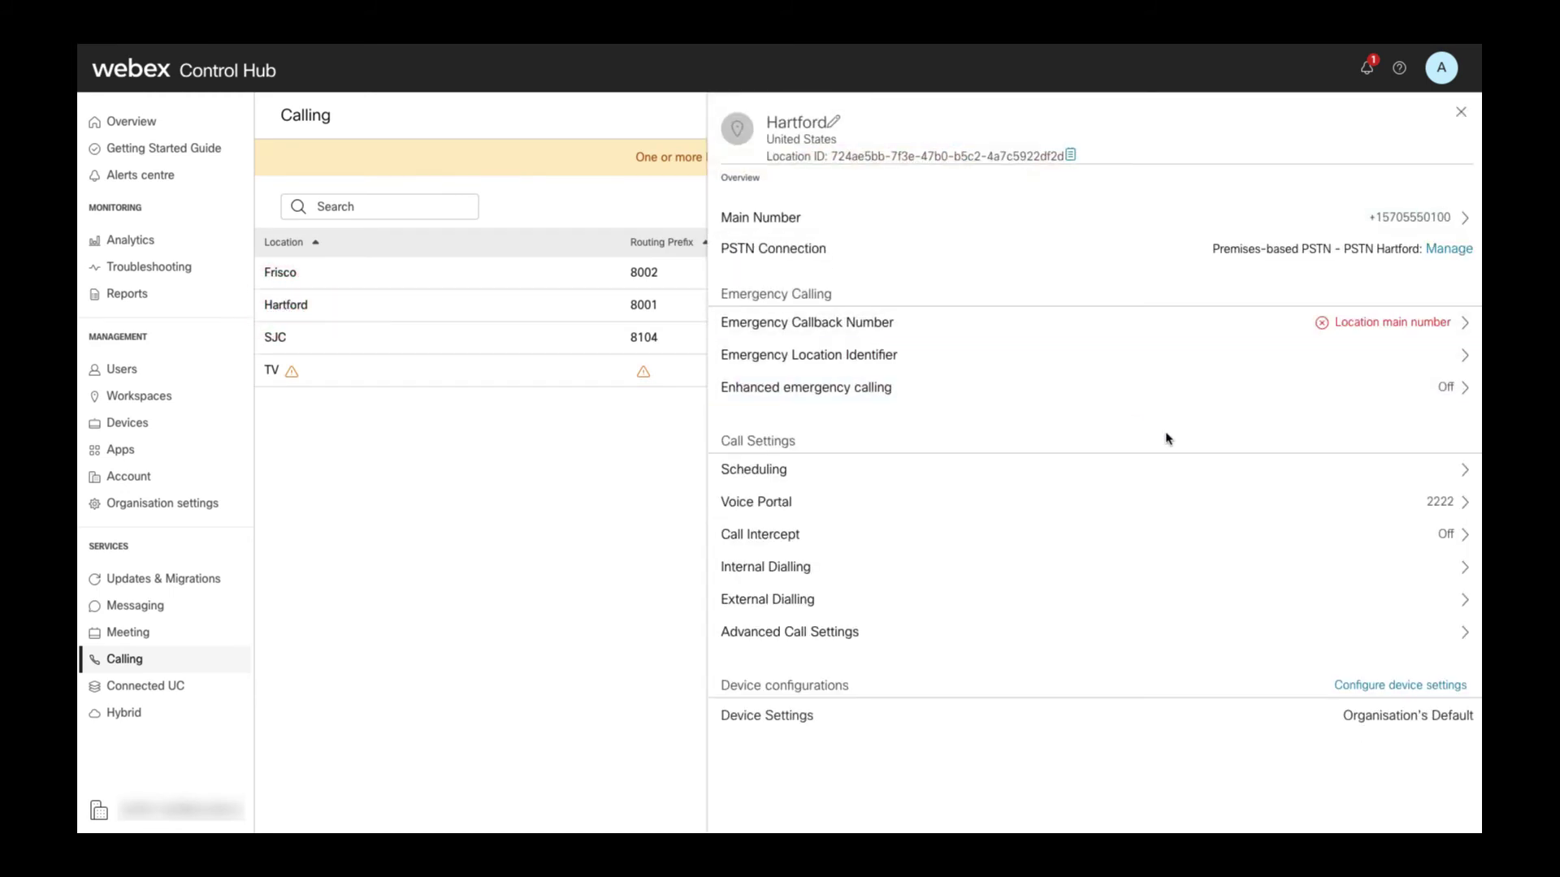
pyautogui.click(1451, 572)
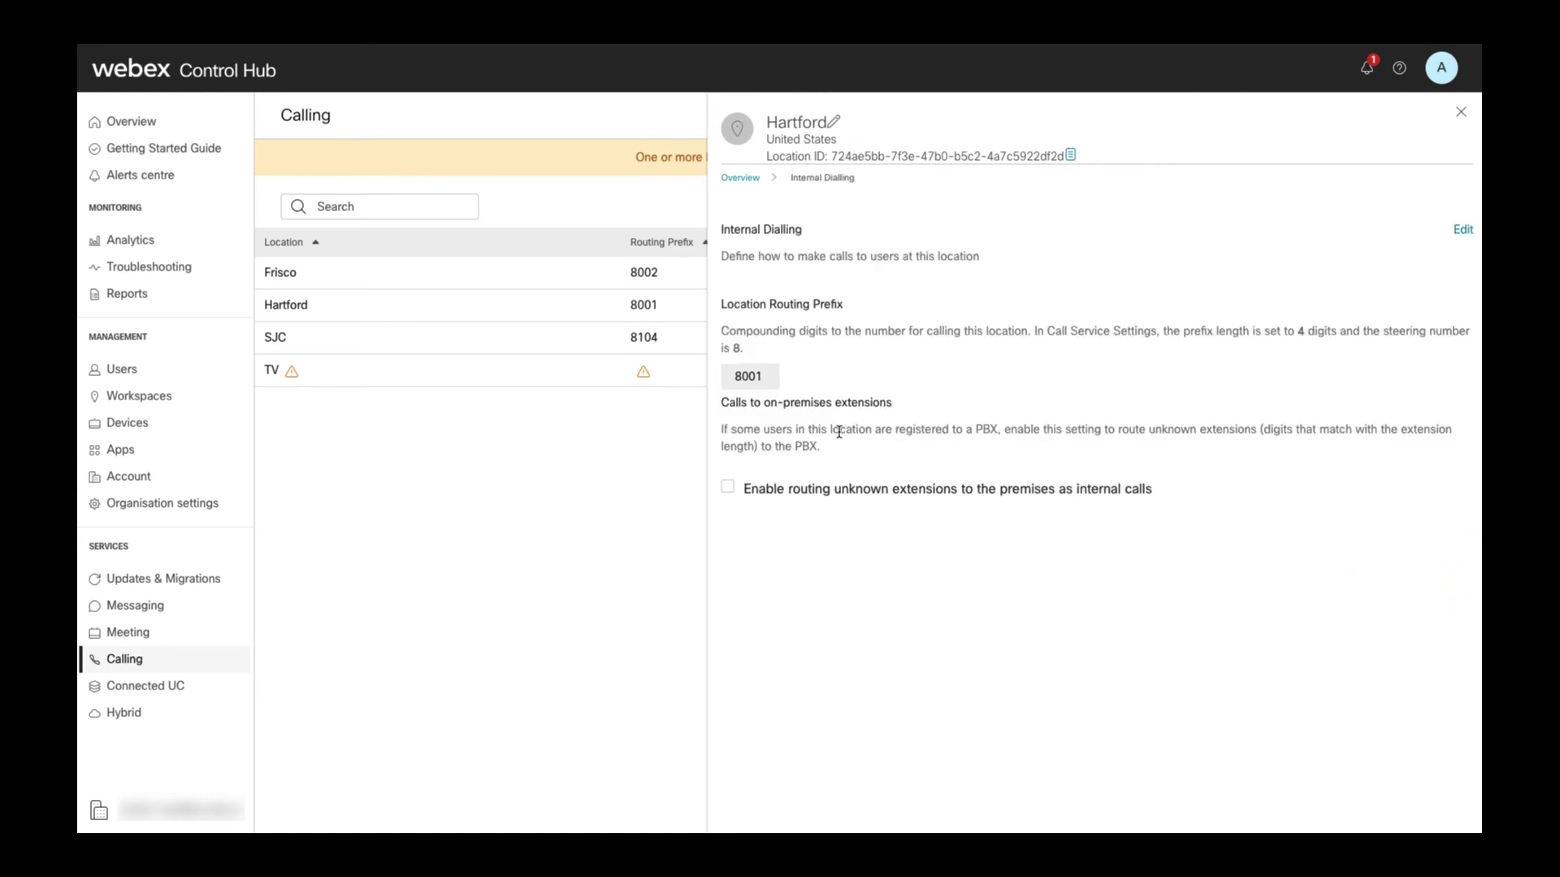
pyautogui.click(727, 487)
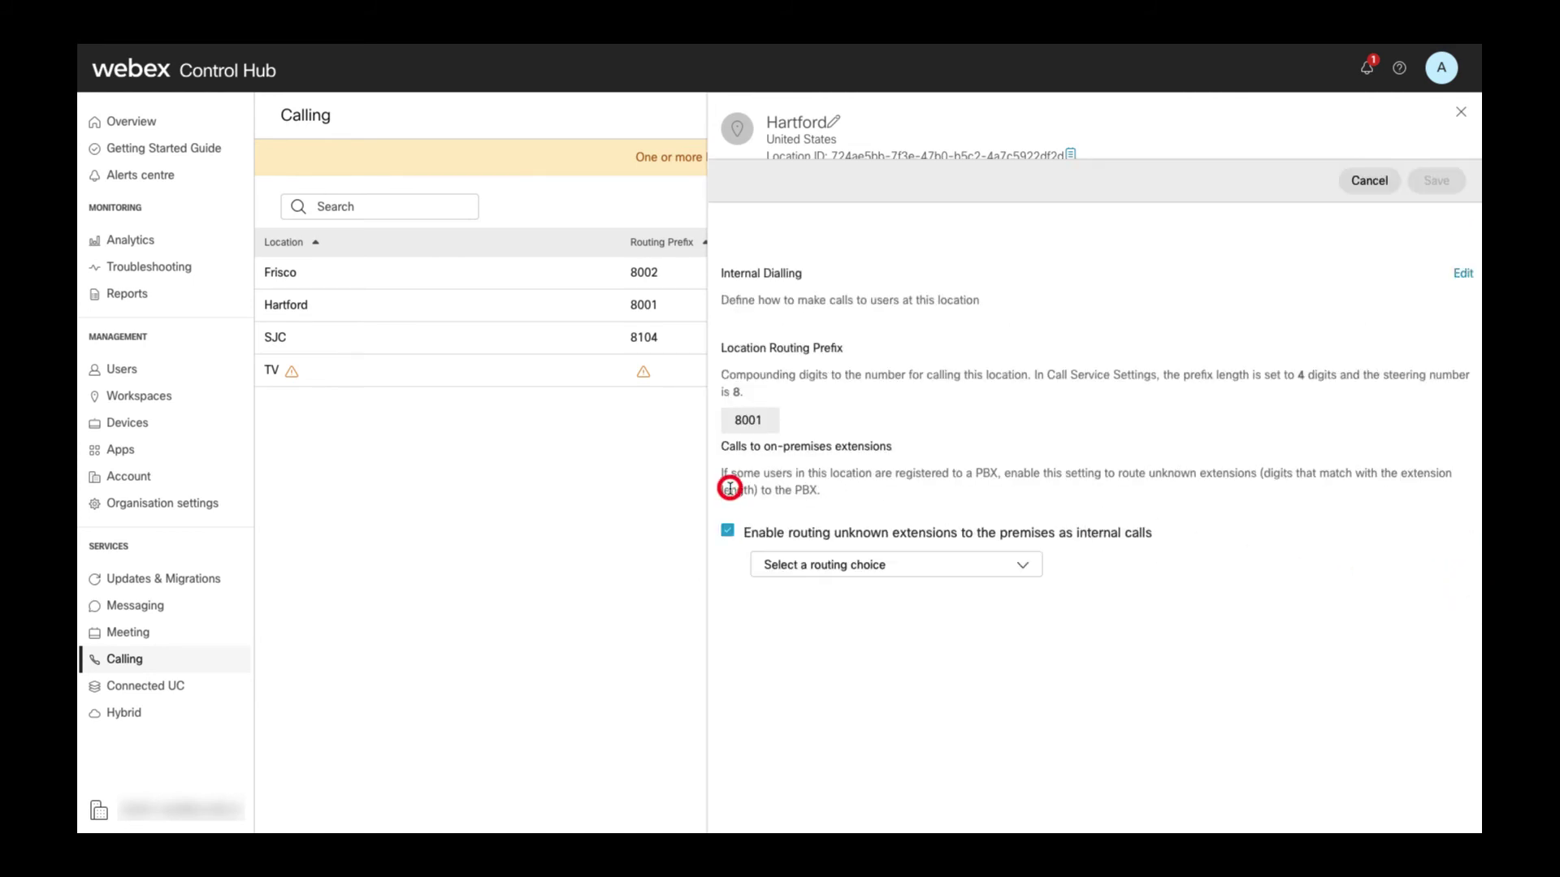
pyautogui.click(850, 565)
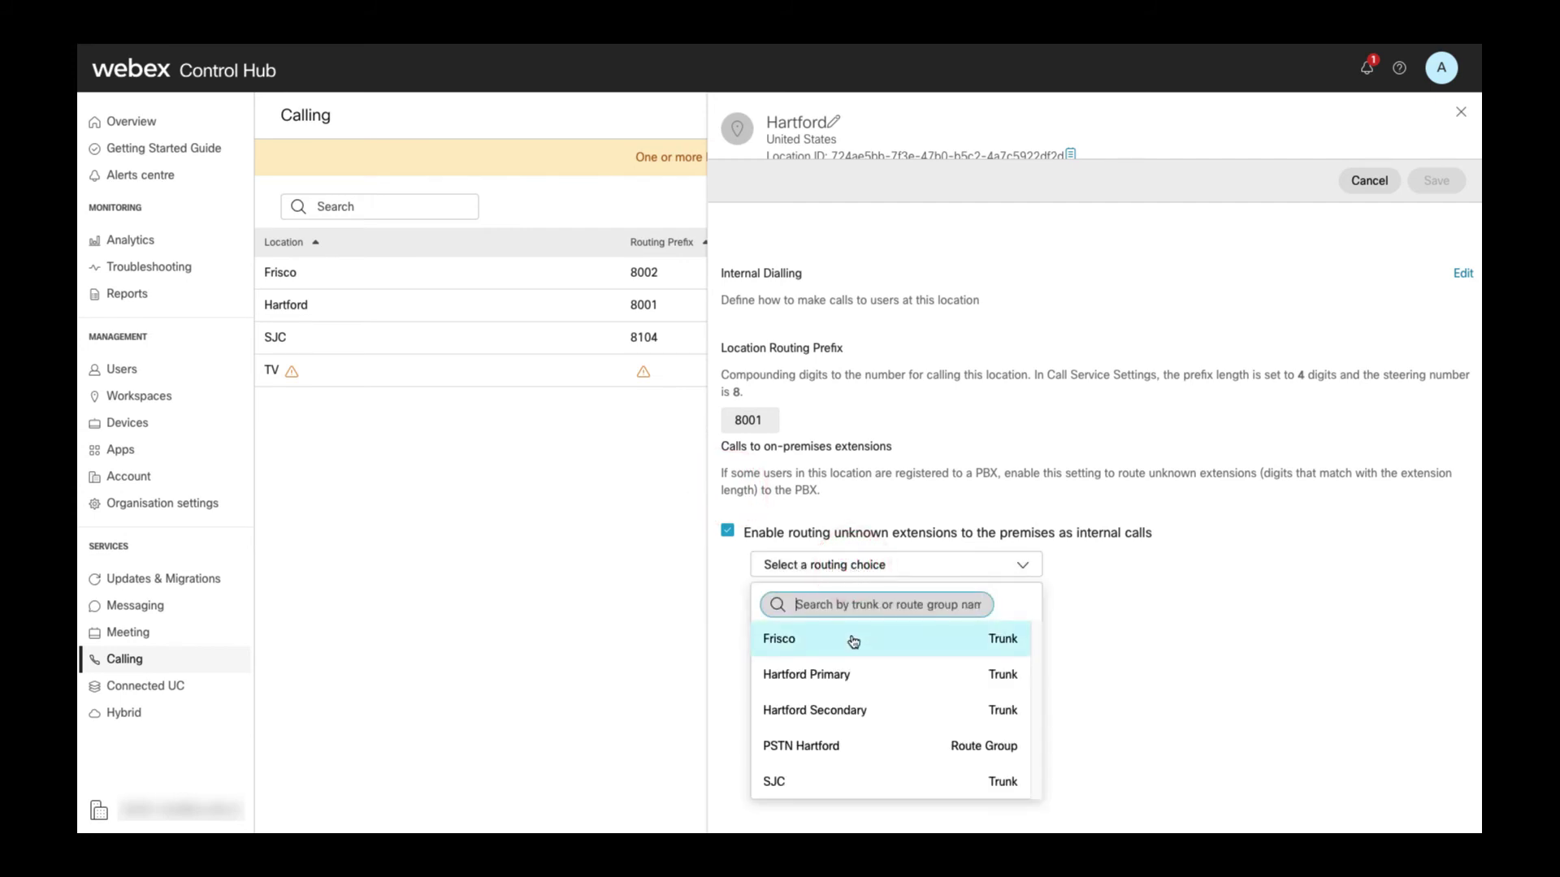
pyautogui.click(842, 748)
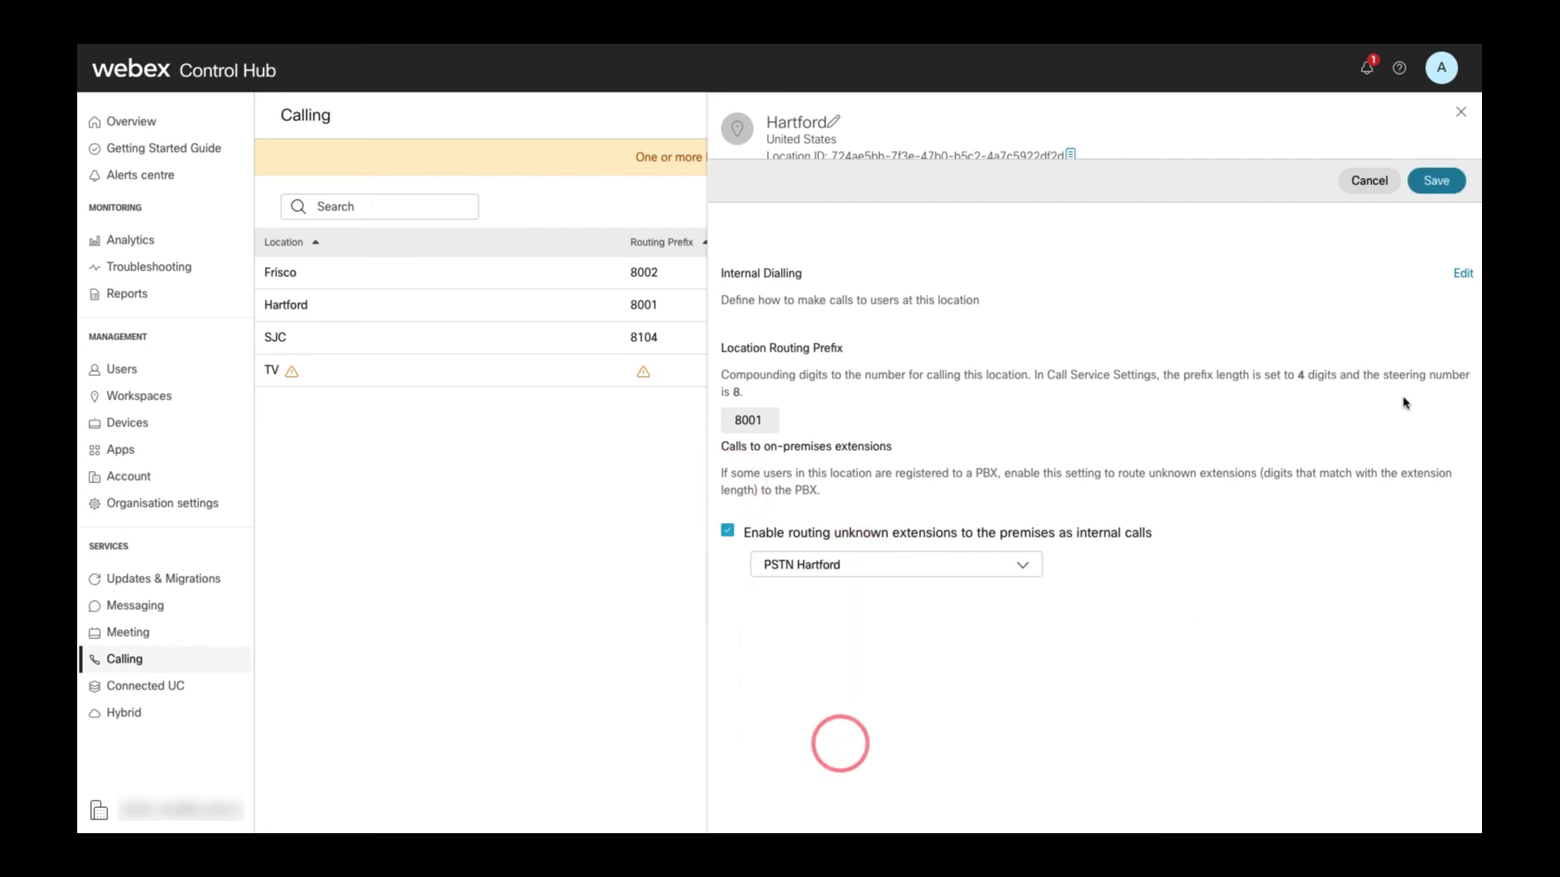
pyautogui.click(1445, 185)
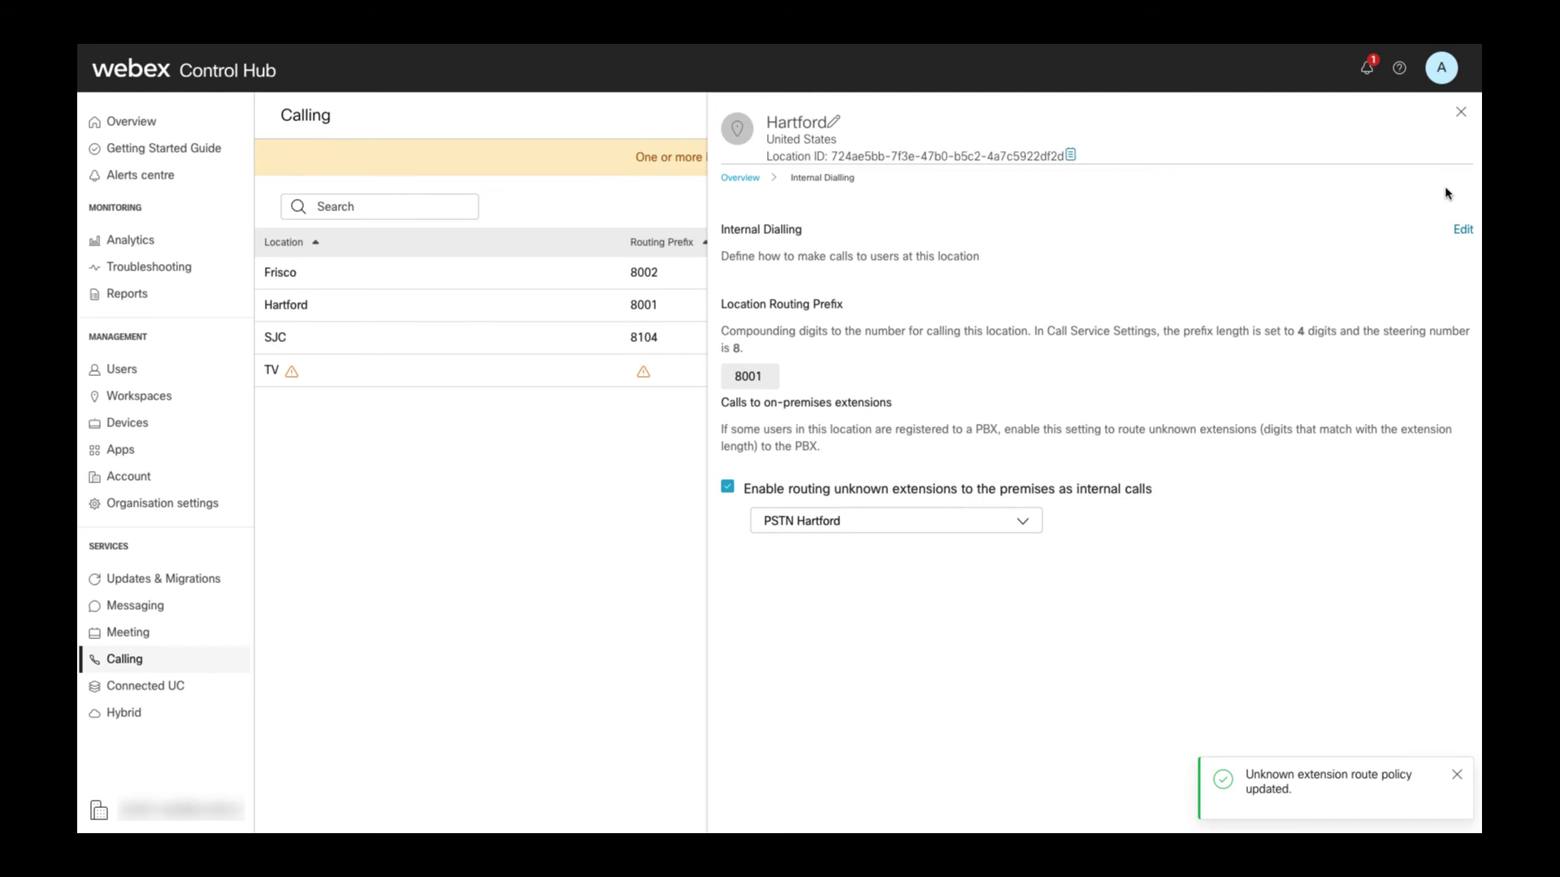
# Step: Close Hartford's settings and inspect the UCM dial plan's routing choices without changing them
pyautogui.click(1460, 112)
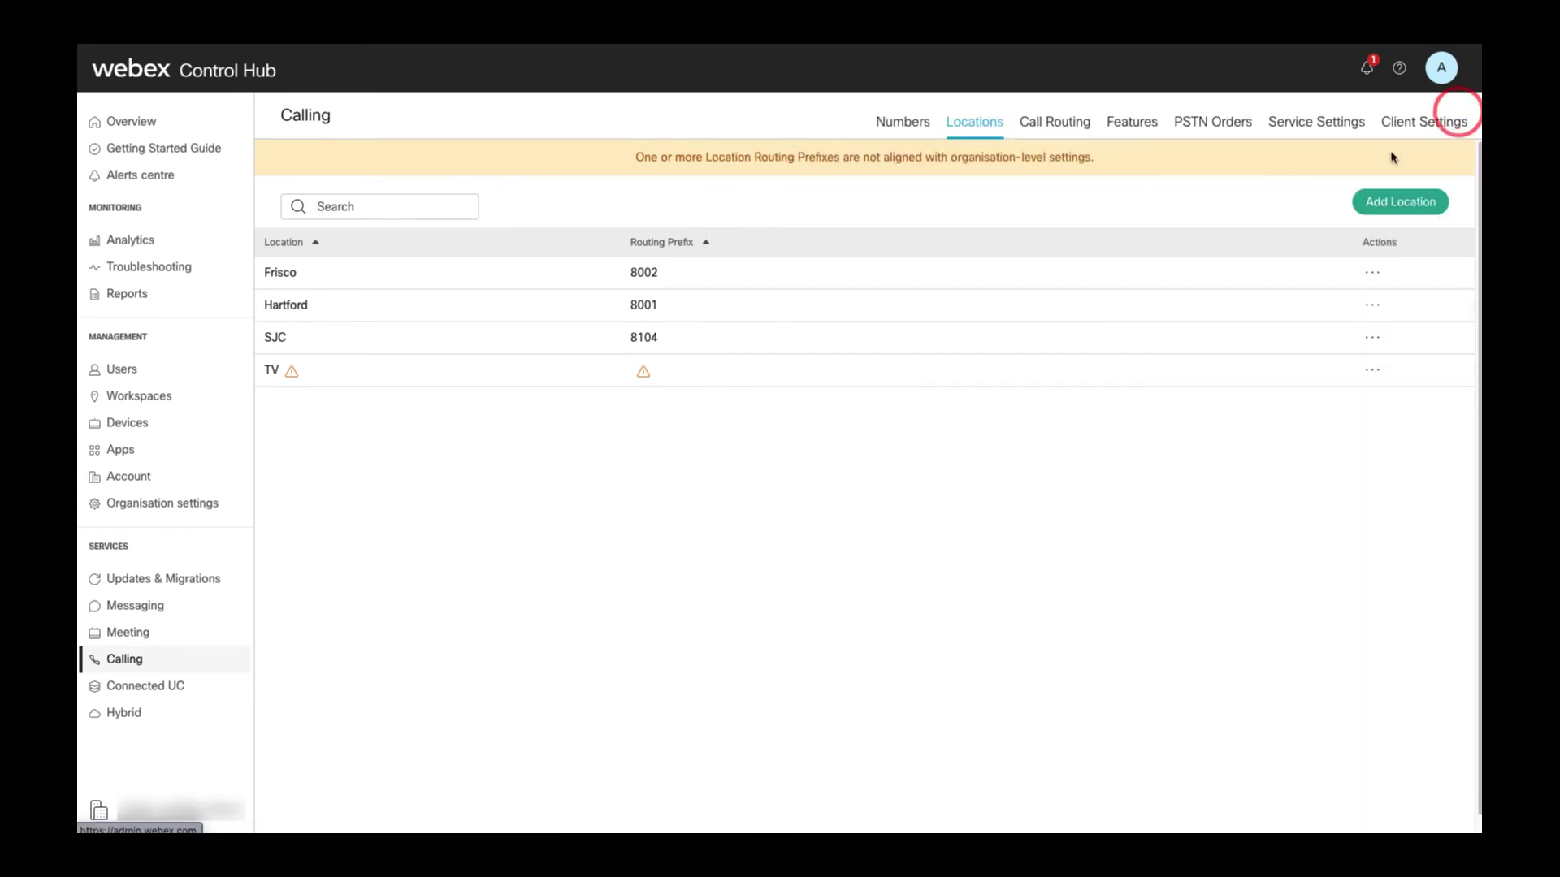
pyautogui.click(1069, 124)
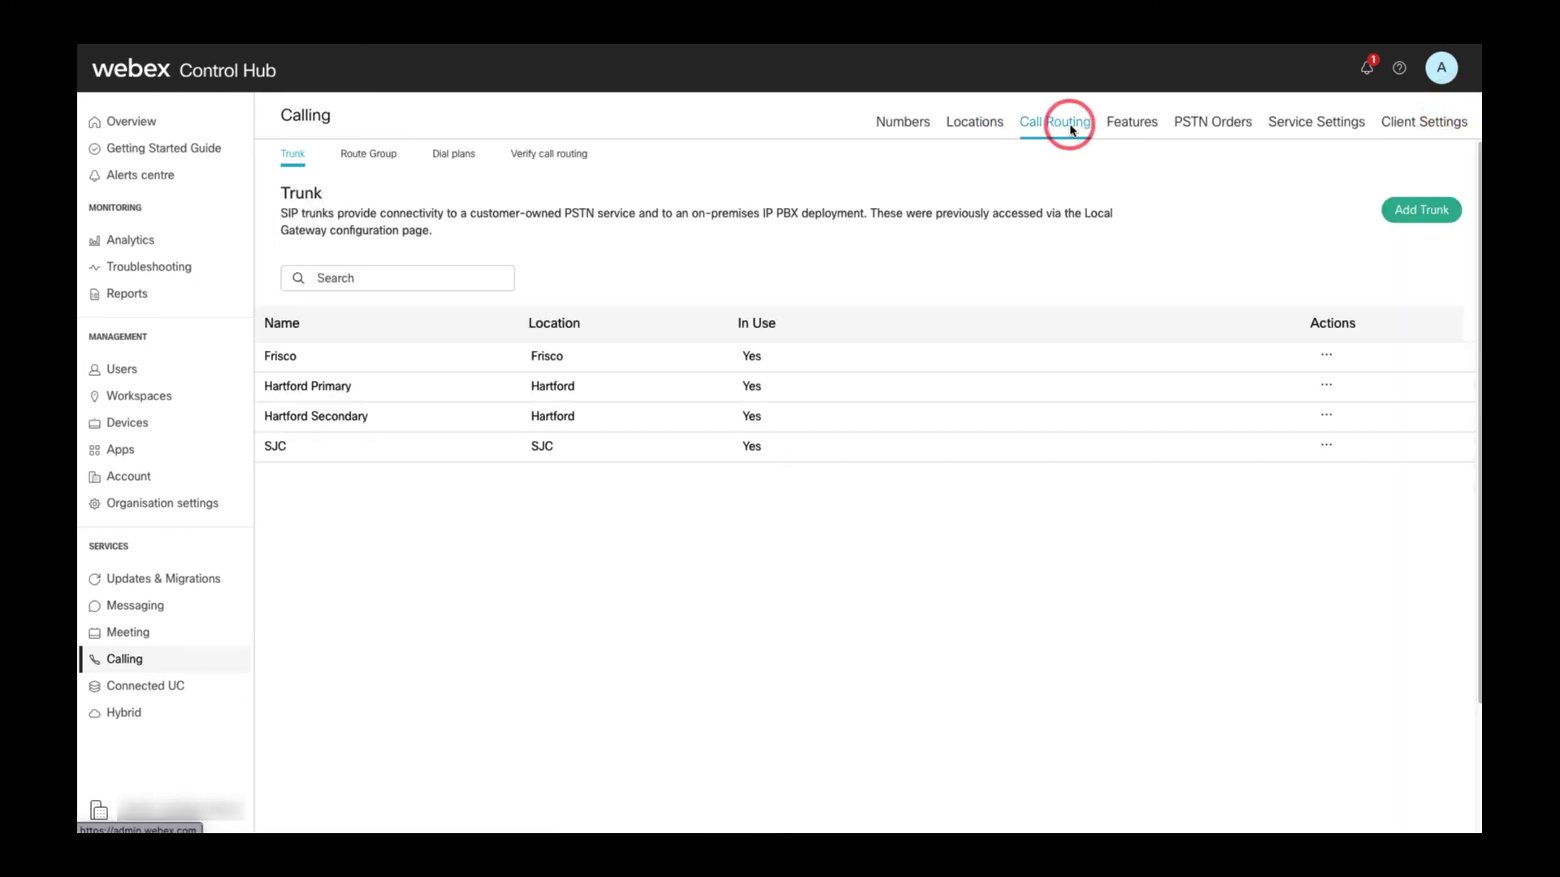
pyautogui.click(445, 156)
pyautogui.click(295, 336)
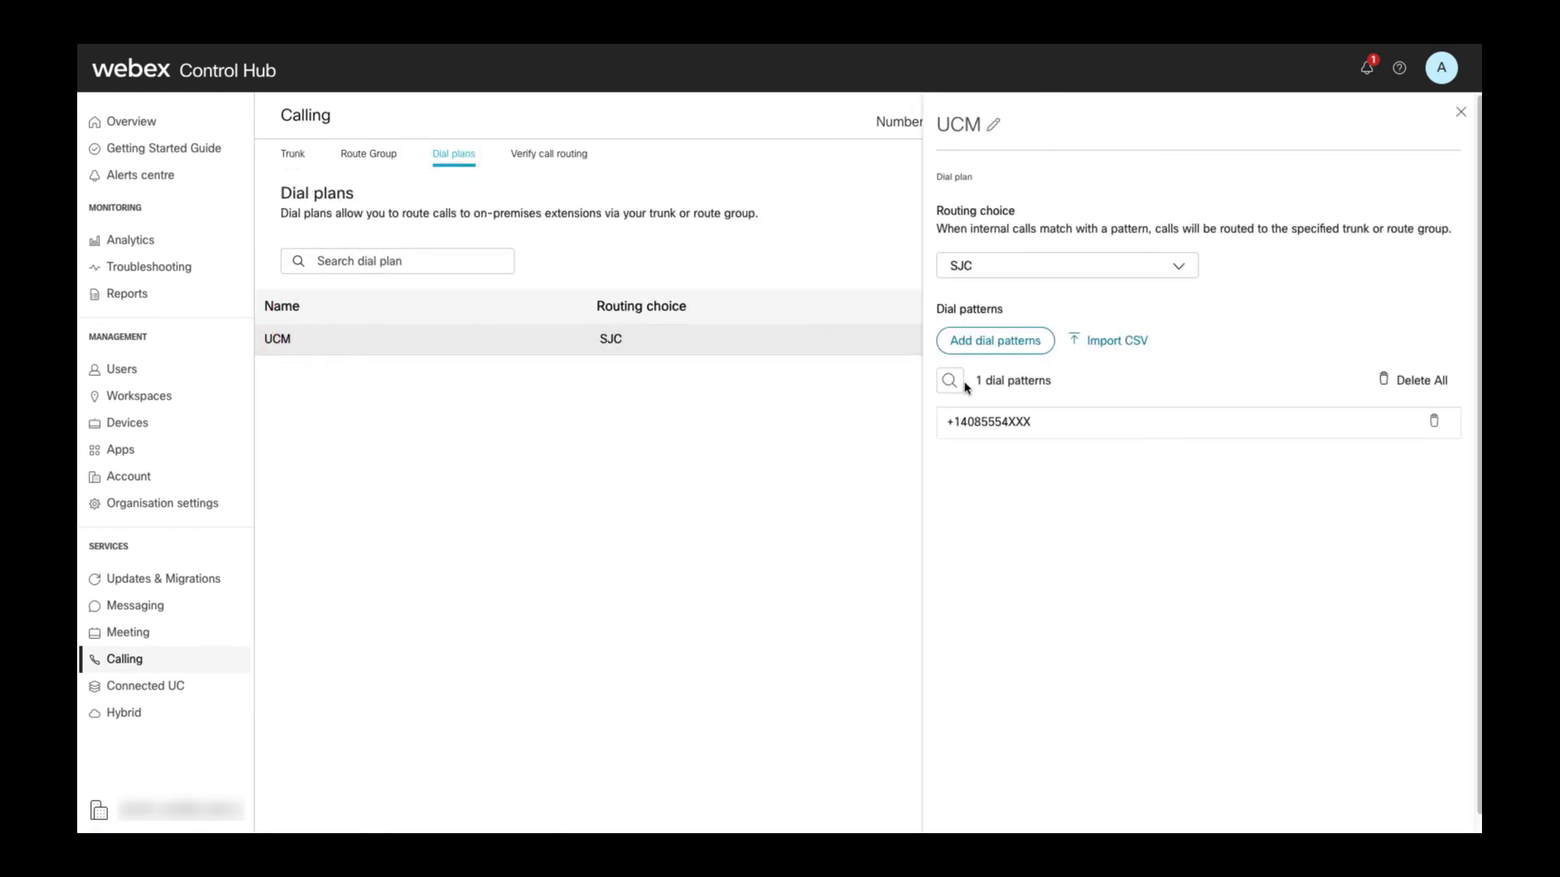
pyautogui.click(1171, 267)
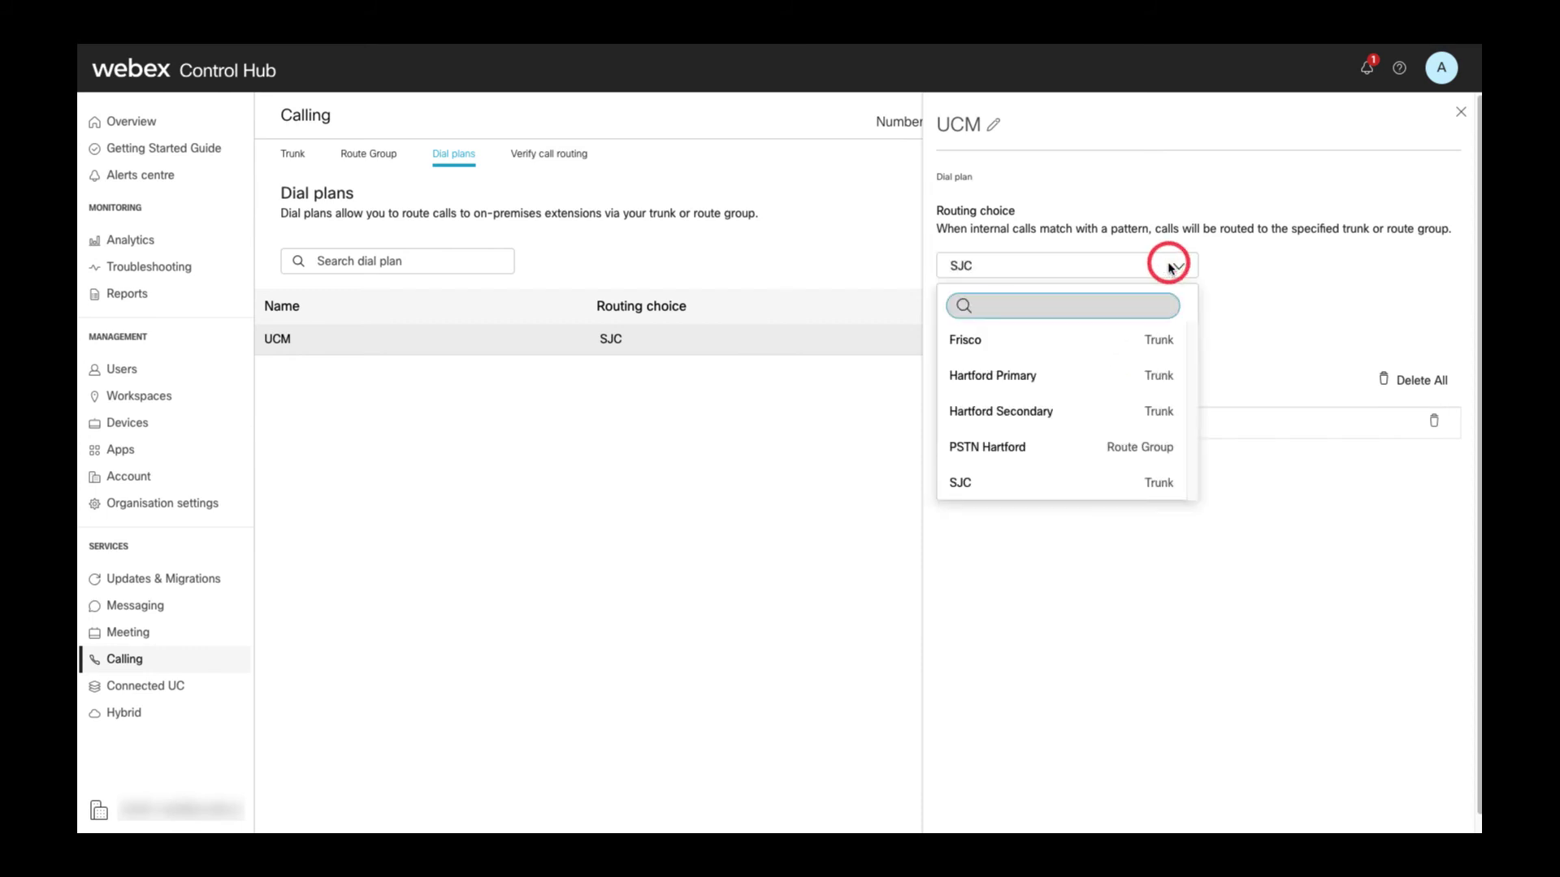
pyautogui.click(1229, 268)
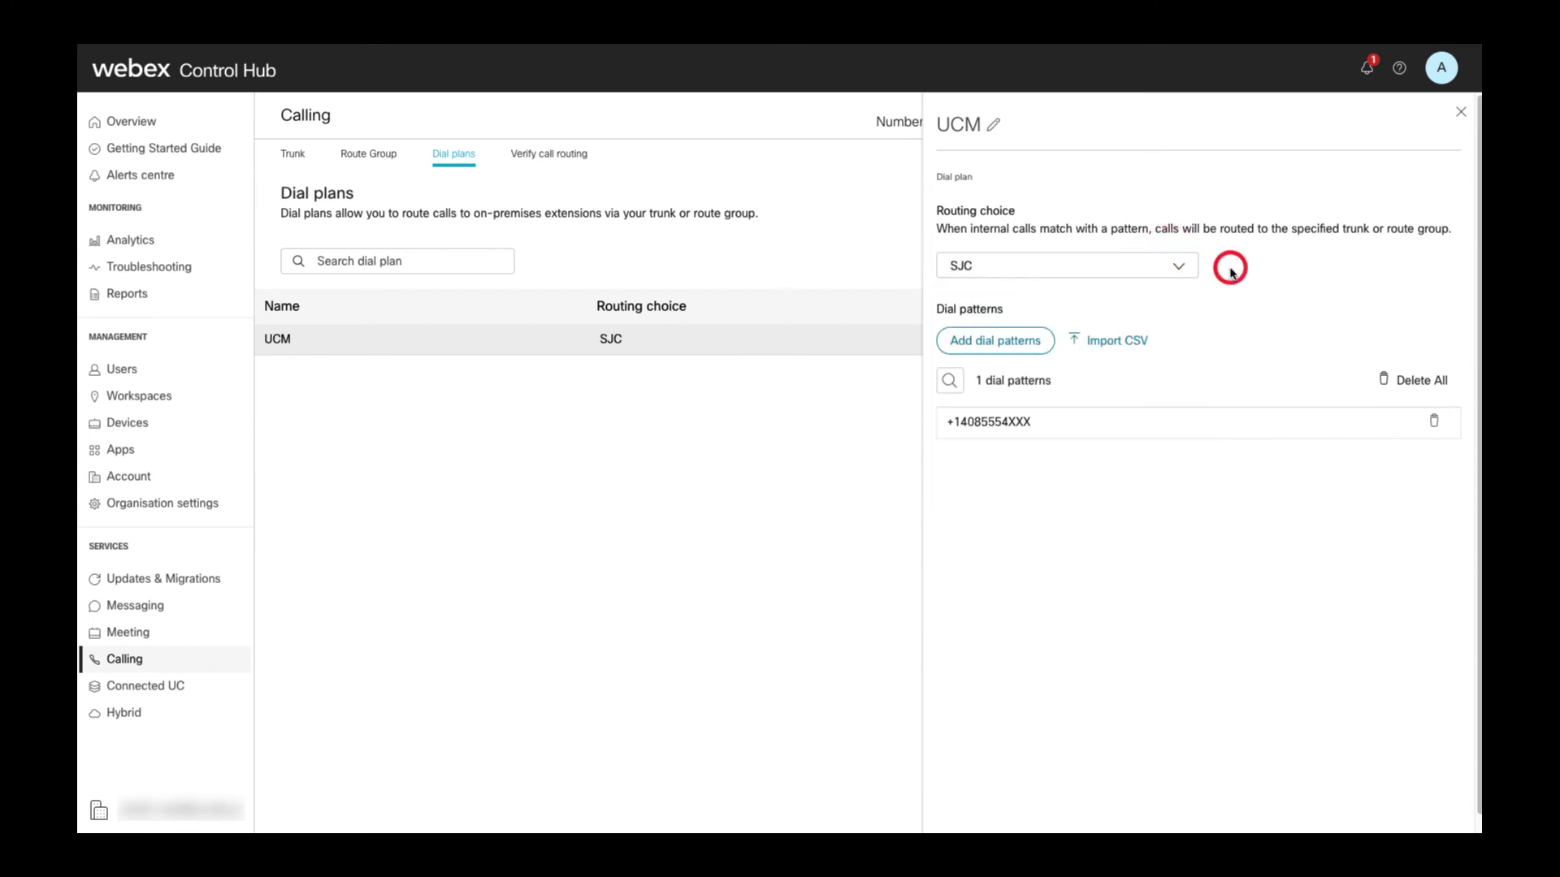
pyautogui.click(1461, 111)
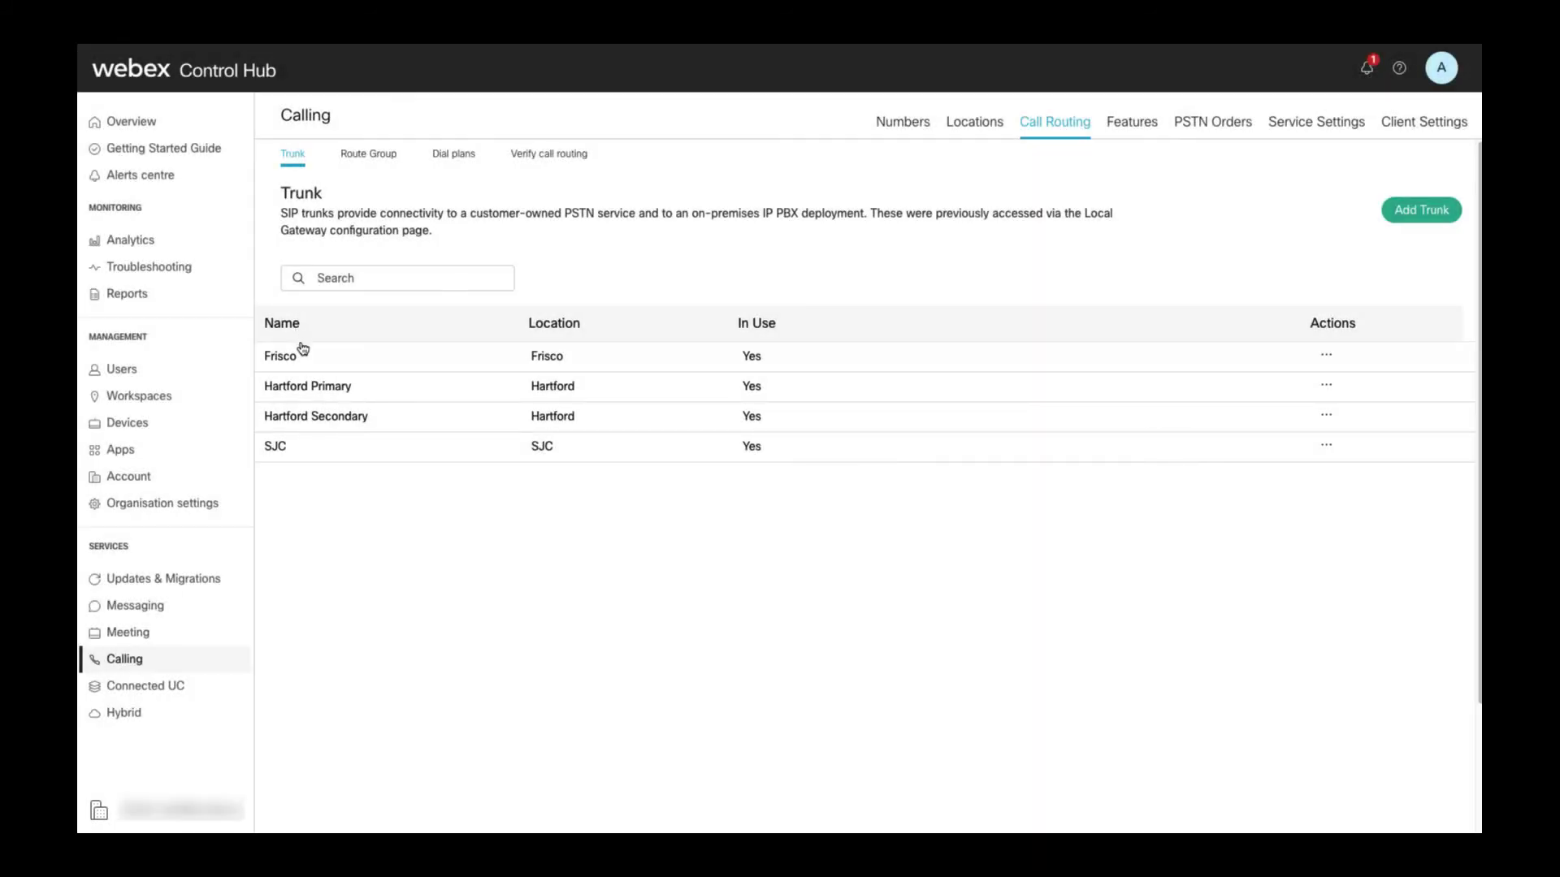
# Step: Open Hartford Primary's trunk info and request its username with a password reset
pyautogui.click(302, 389)
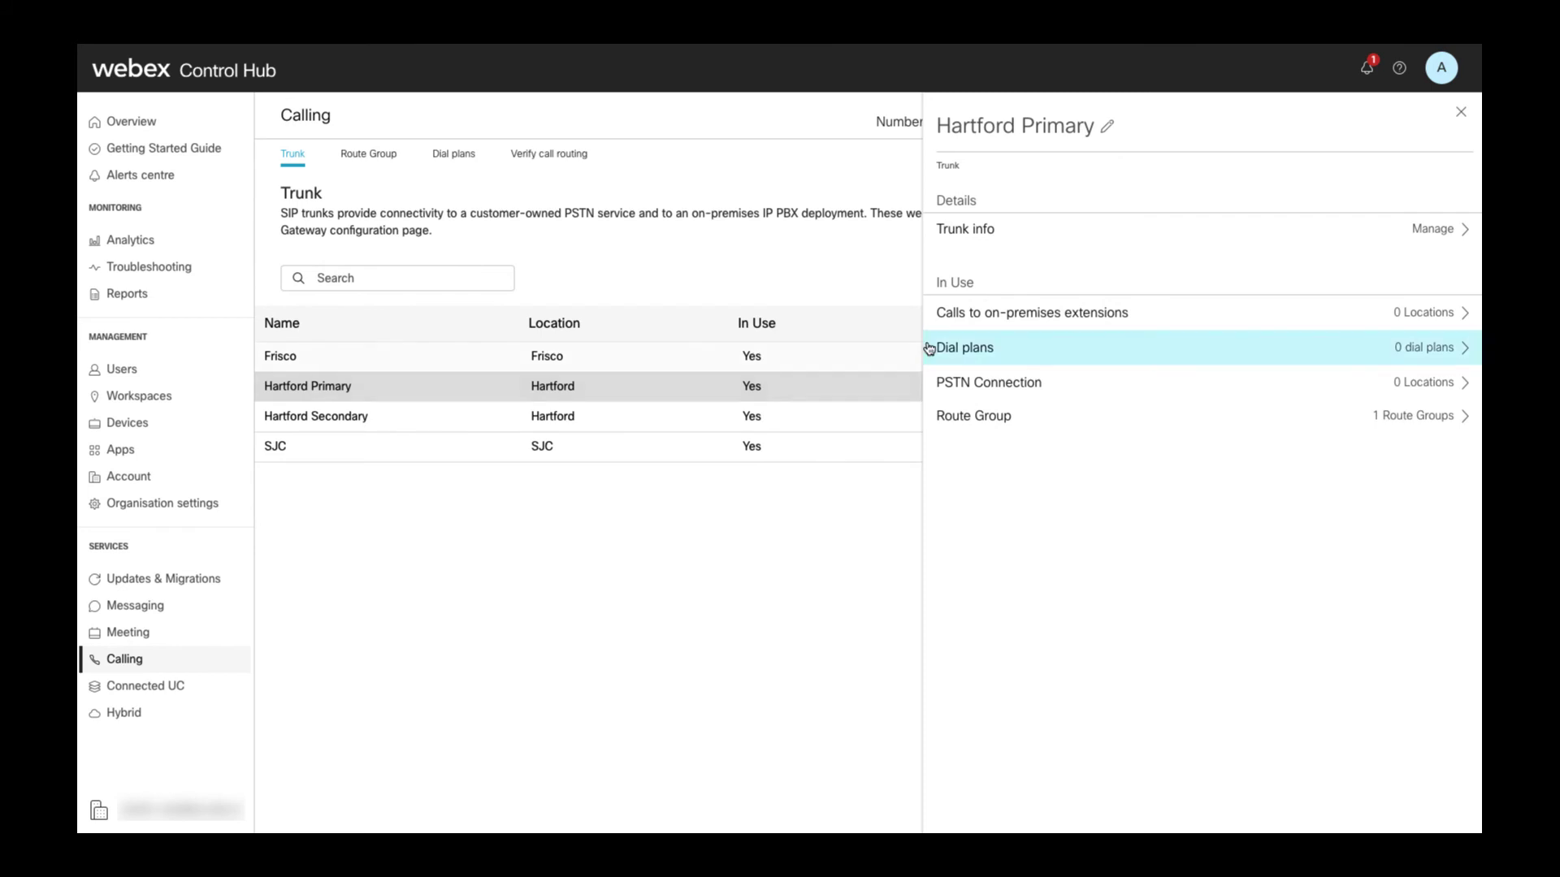
pyautogui.click(1454, 234)
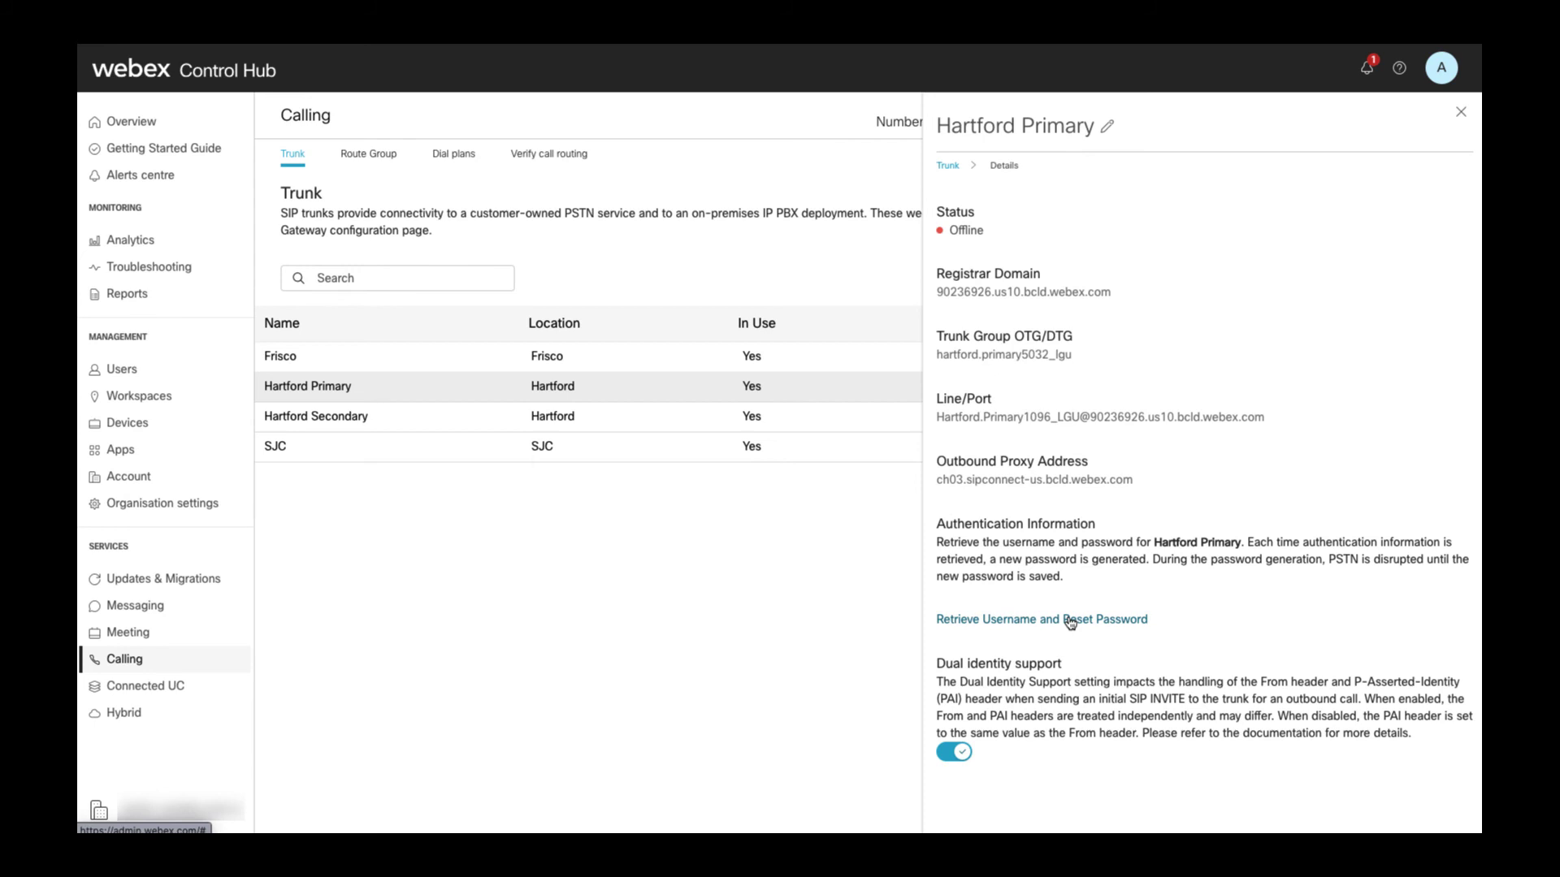
pyautogui.click(1070, 621)
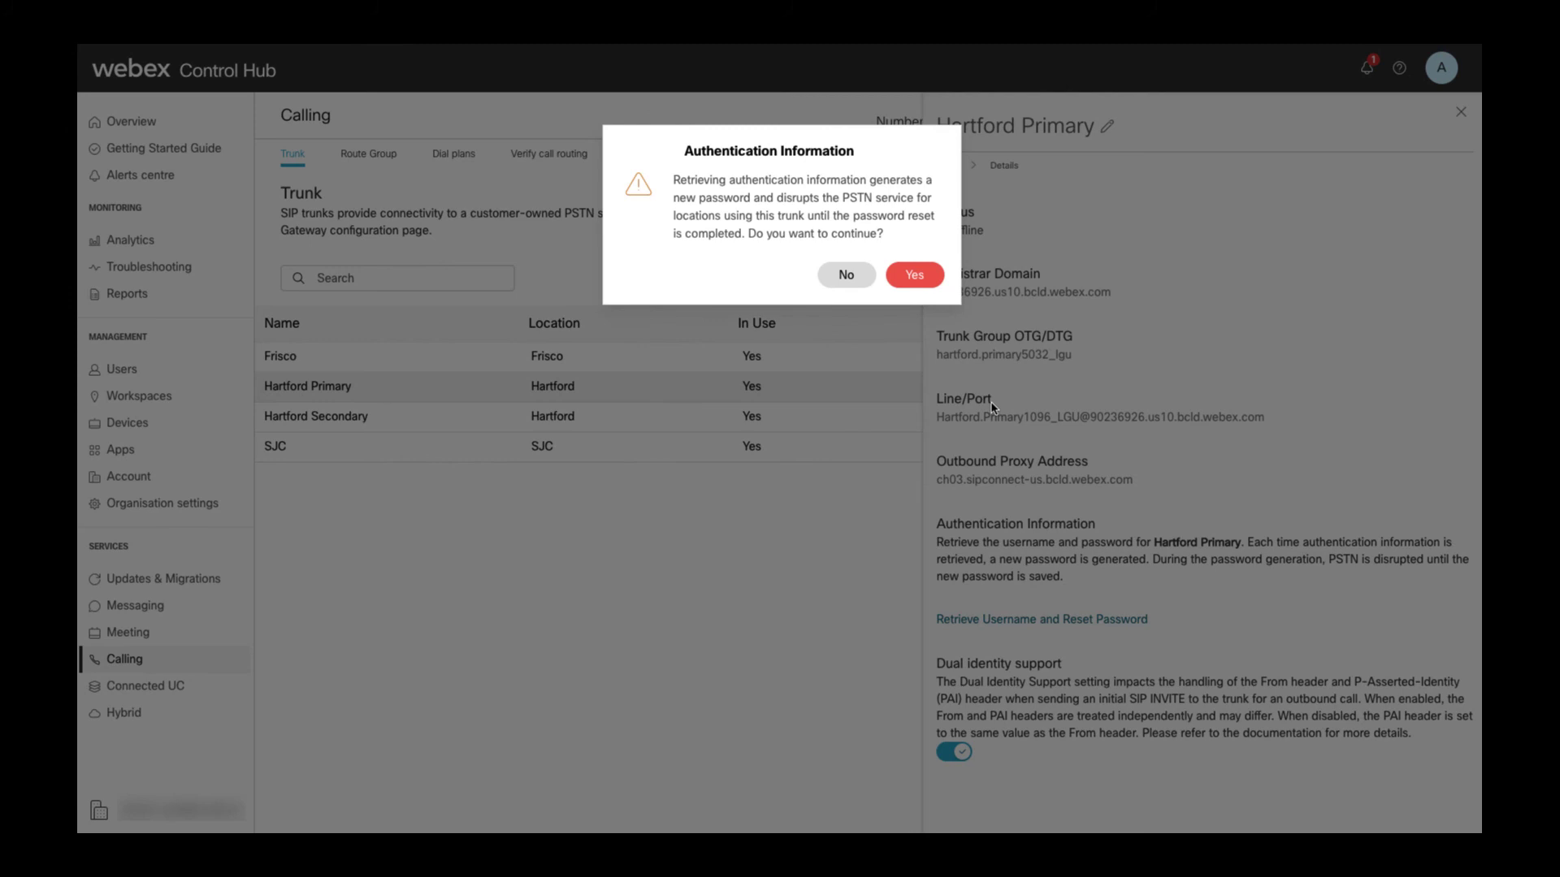
# Step: Confirm generating a new Hartford Primary password, copy the username and password, and finish
pyautogui.click(925, 279)
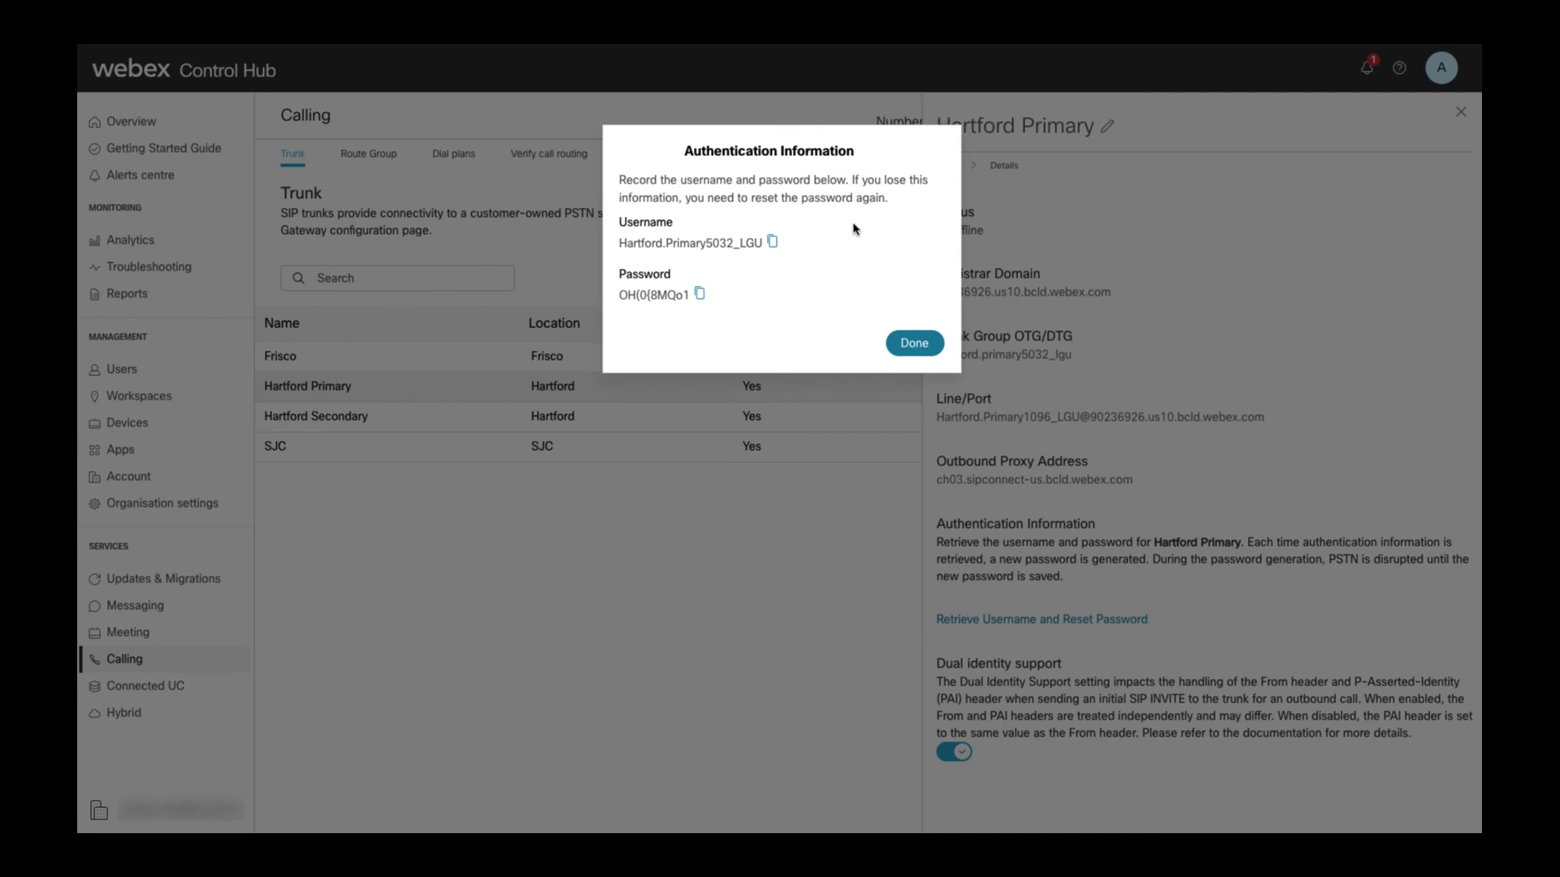
pyautogui.click(773, 242)
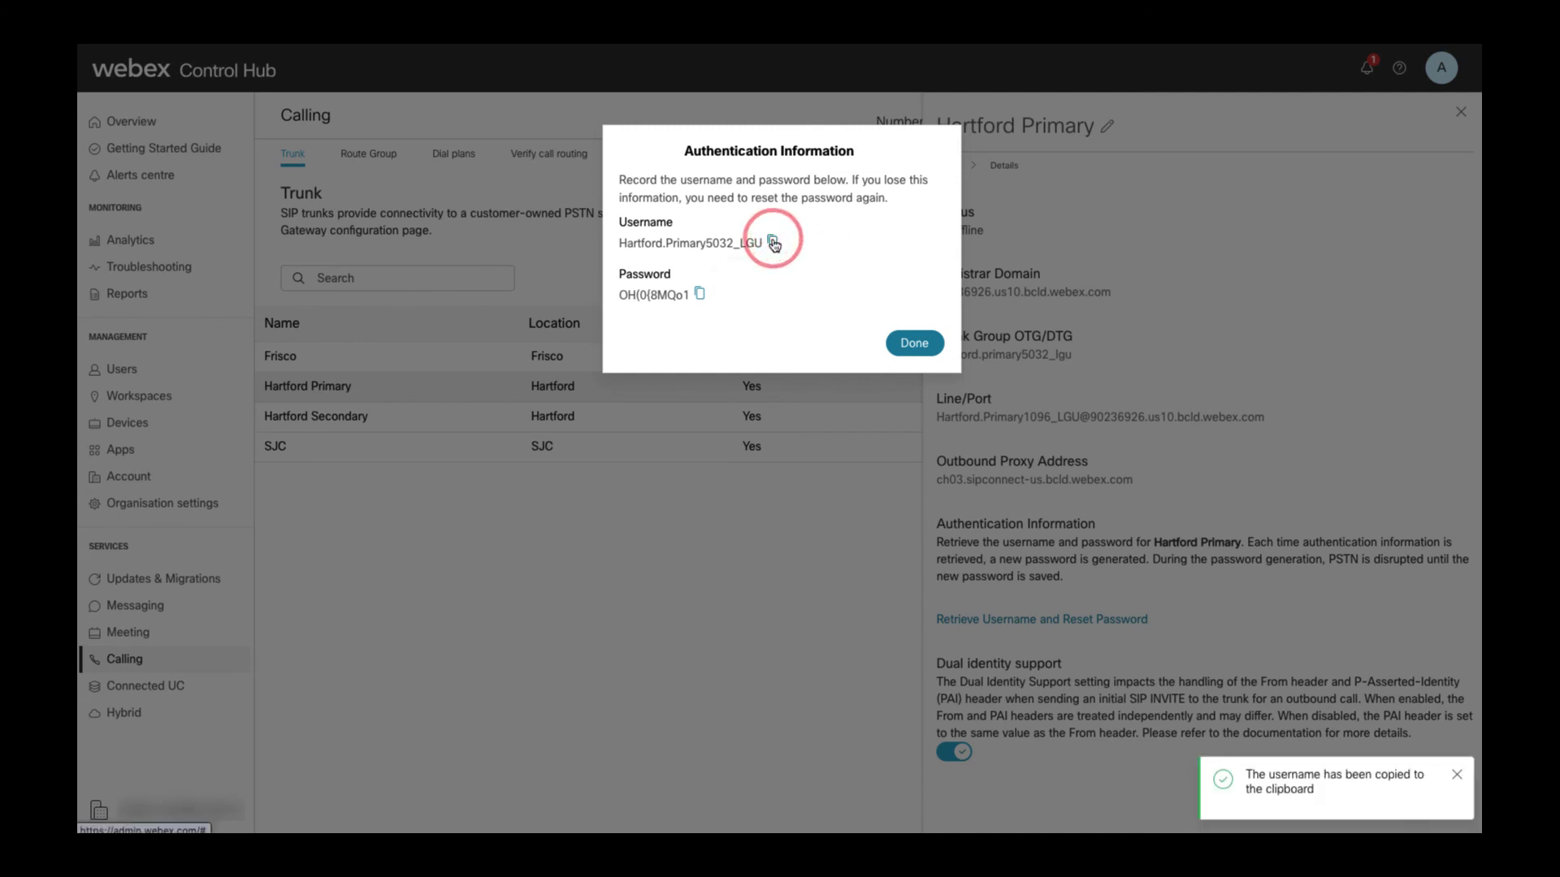
pyautogui.click(700, 296)
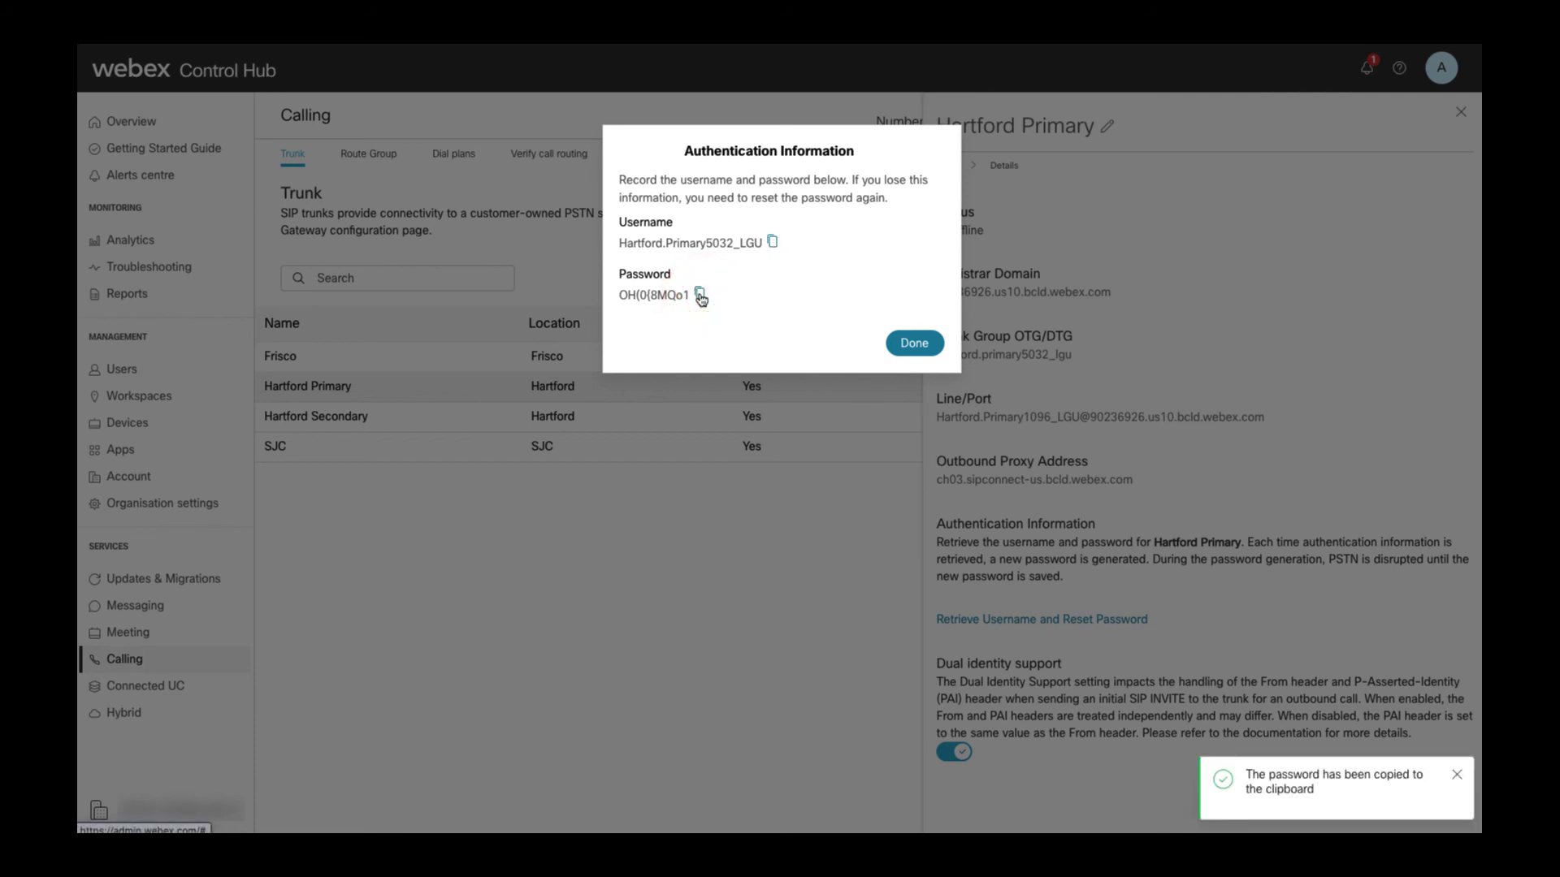
pyautogui.click(921, 346)
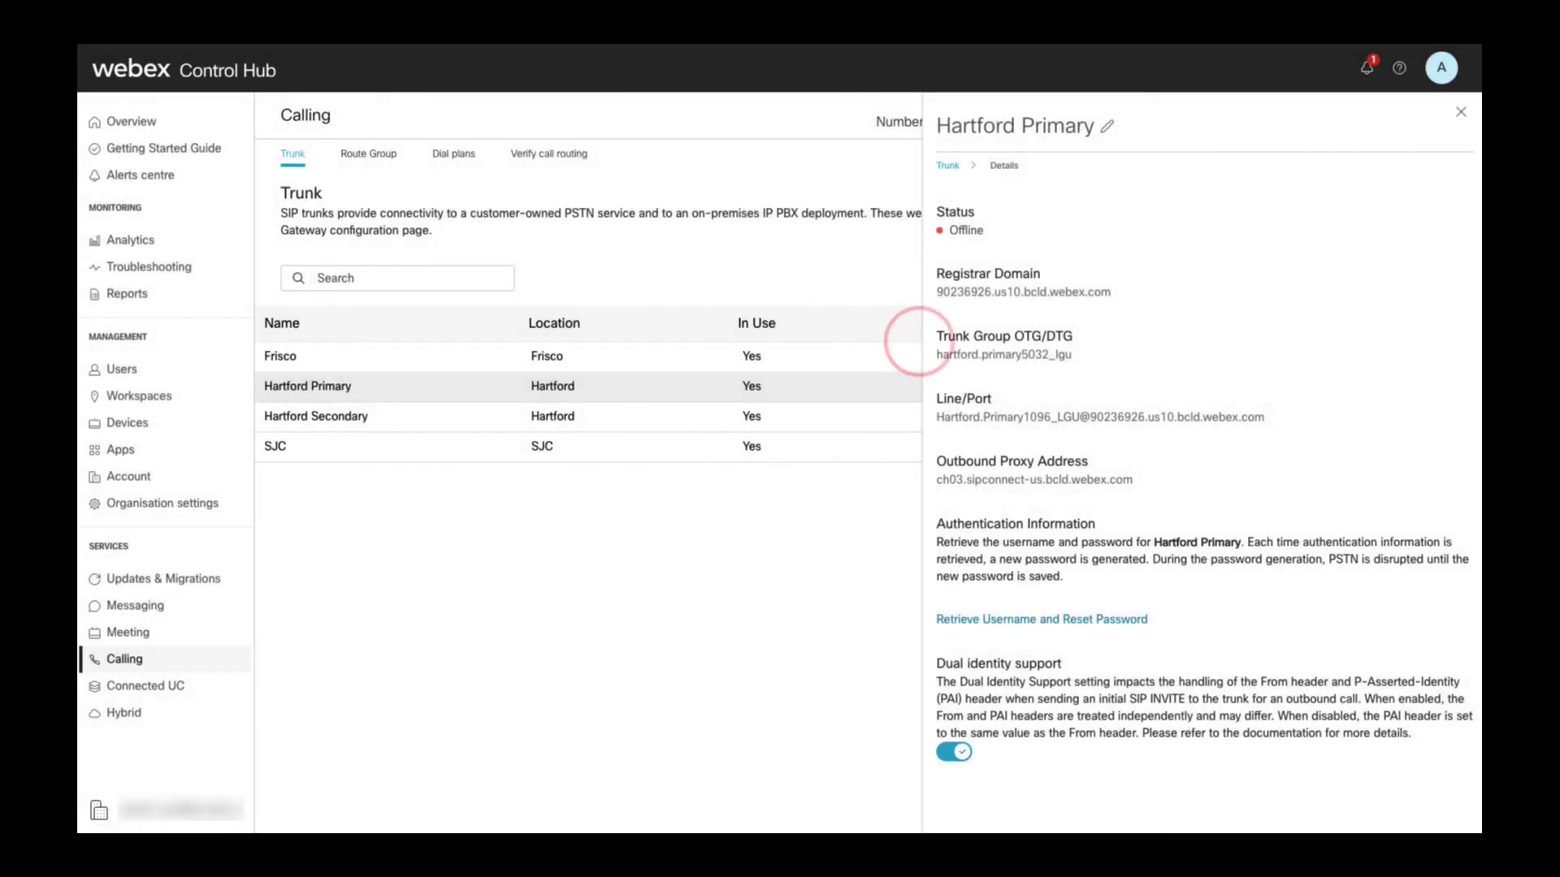